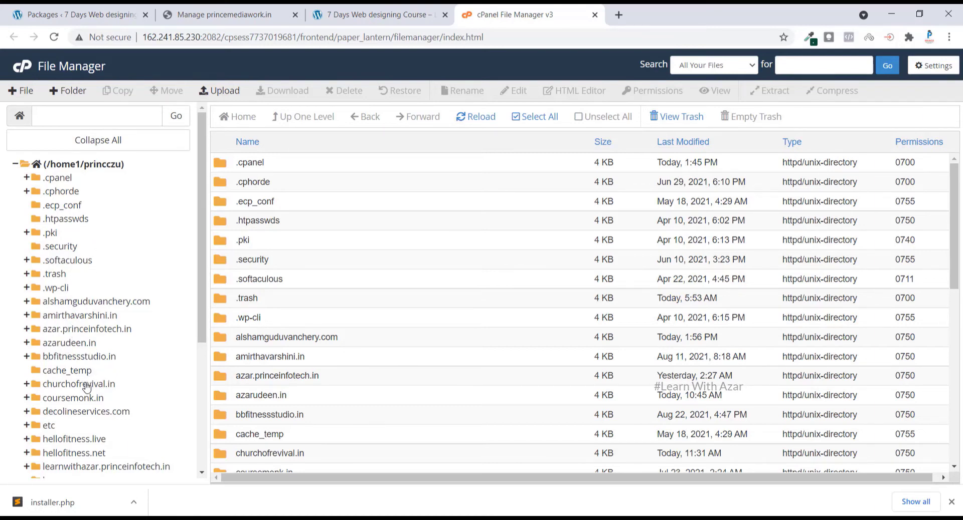
# Create an empty folder named 'duplicate' inside the princeinfotech.in folder
pyautogui.click(202, 441)
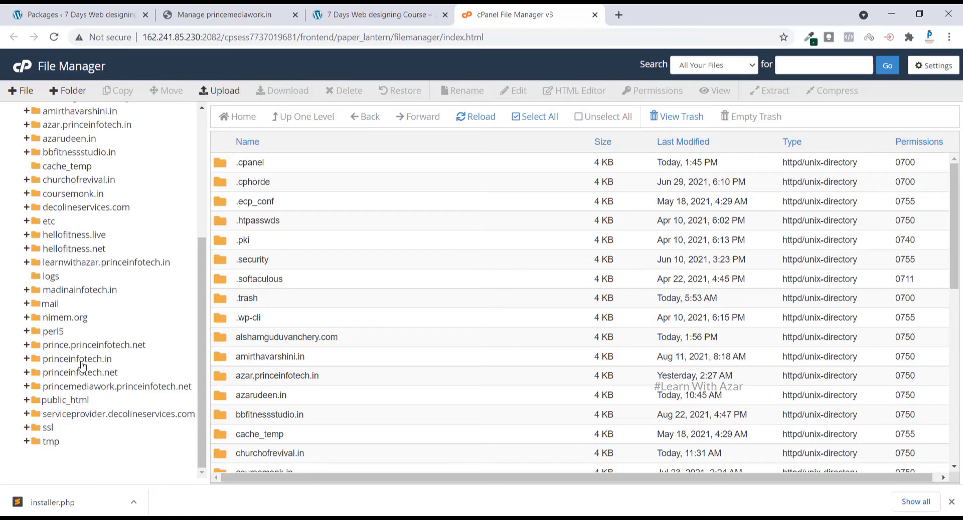
pyautogui.click(82, 362)
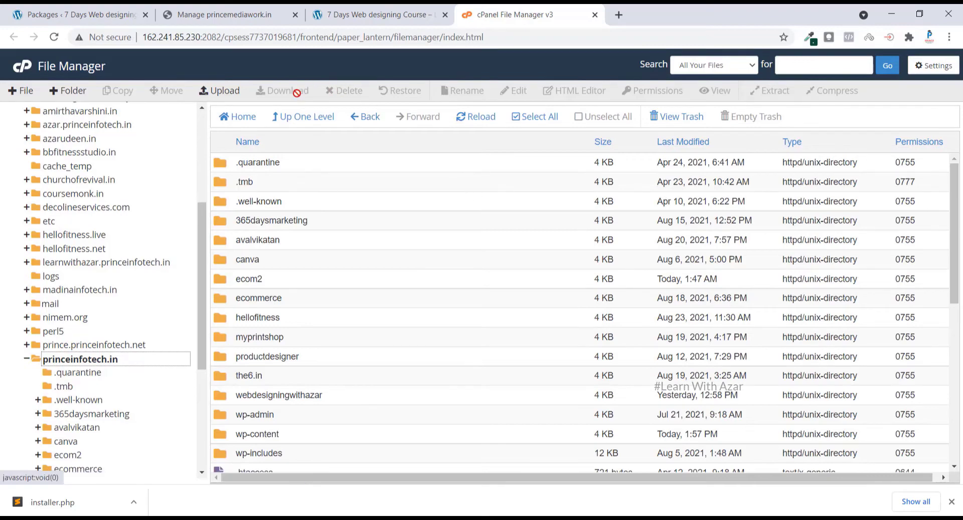
pyautogui.click(69, 91)
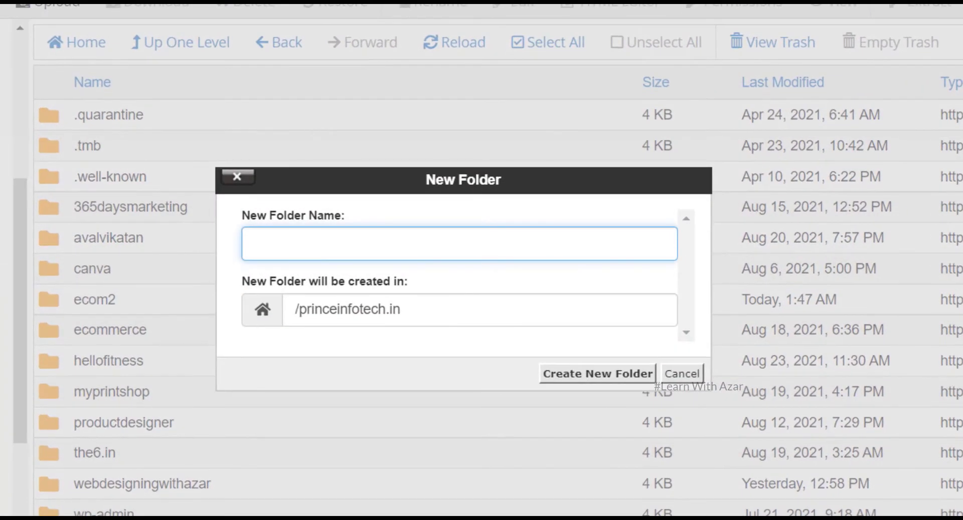
pyautogui.write('d')
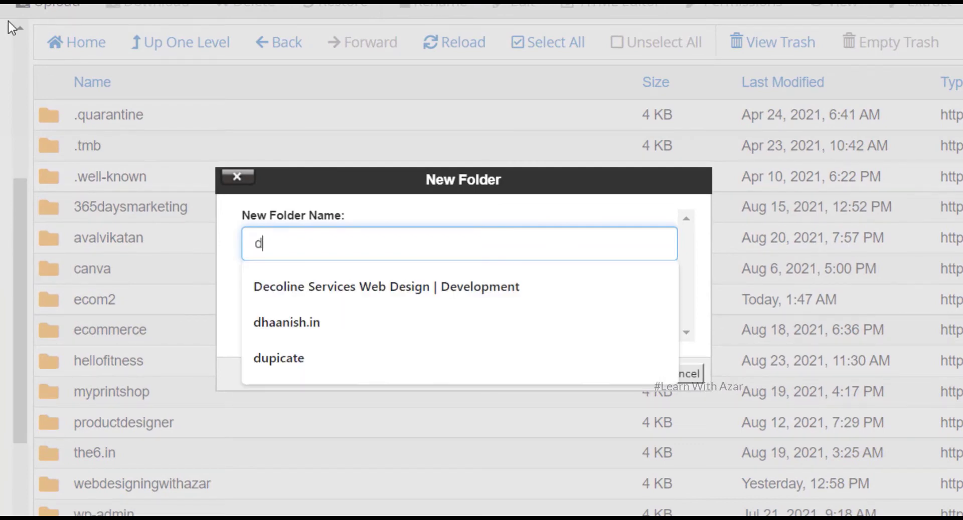
pyautogui.write('upl')
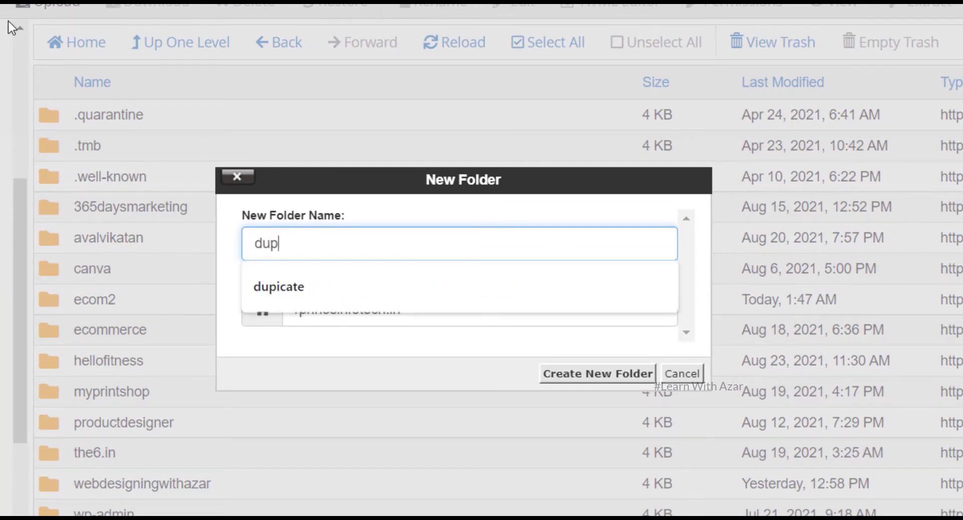
pyautogui.write('icate')
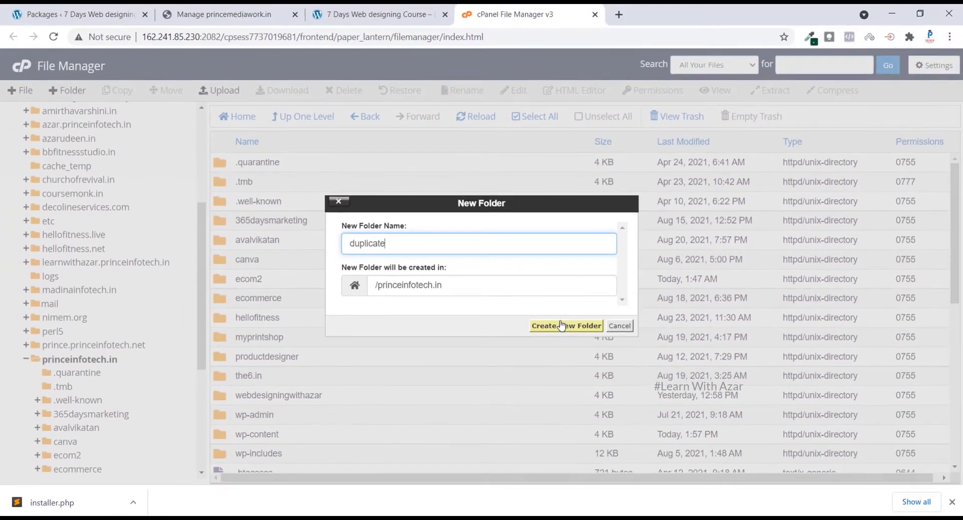
pyautogui.click(588, 374)
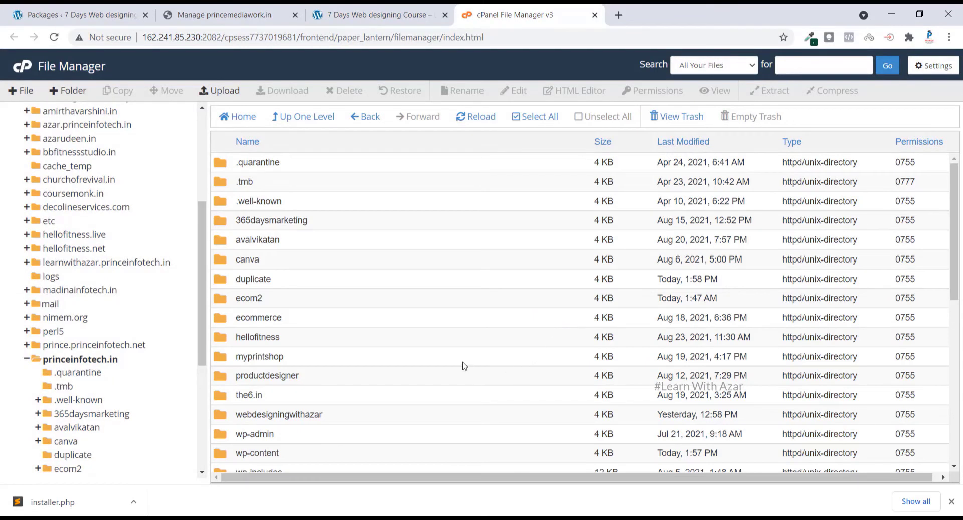
# Upload the Duplicator archive zip into the duplicate folder
pyautogui.doubleClick(373, 281)
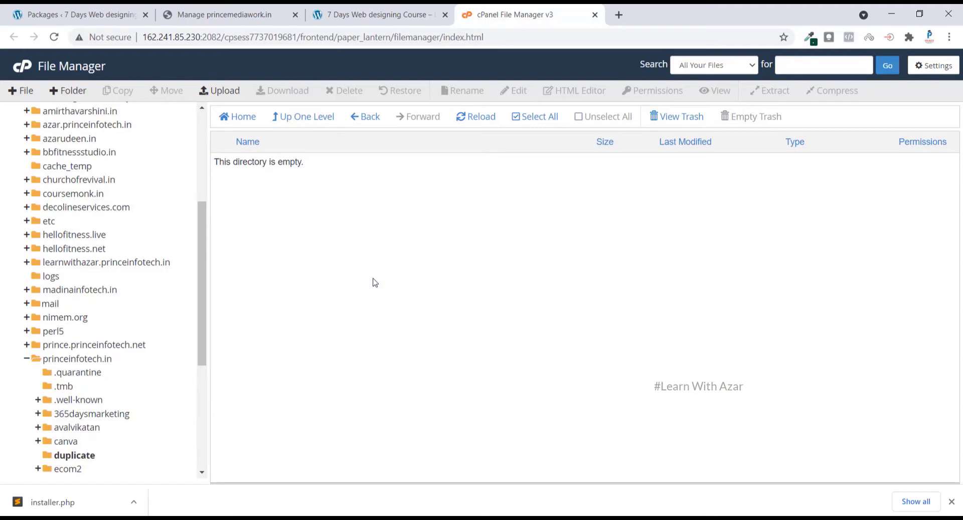
pyautogui.click(219, 92)
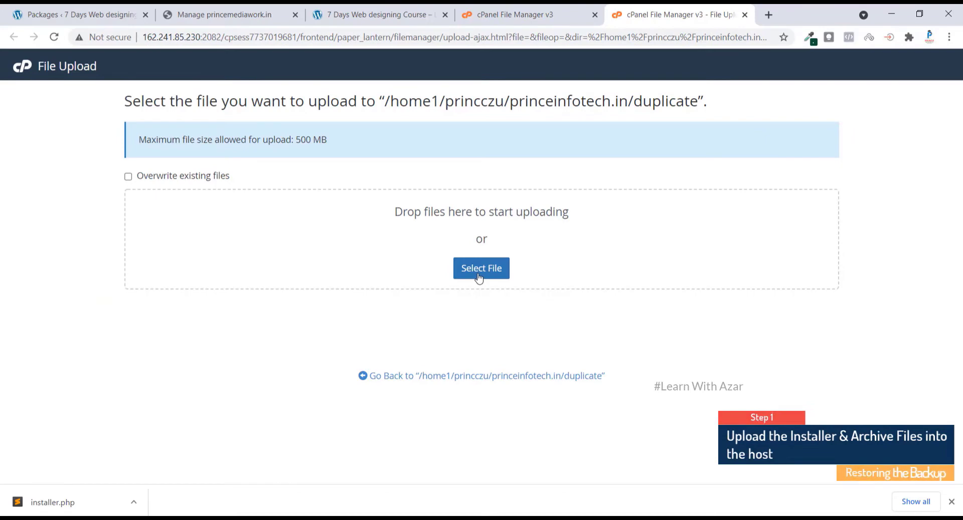
pyautogui.click(479, 276)
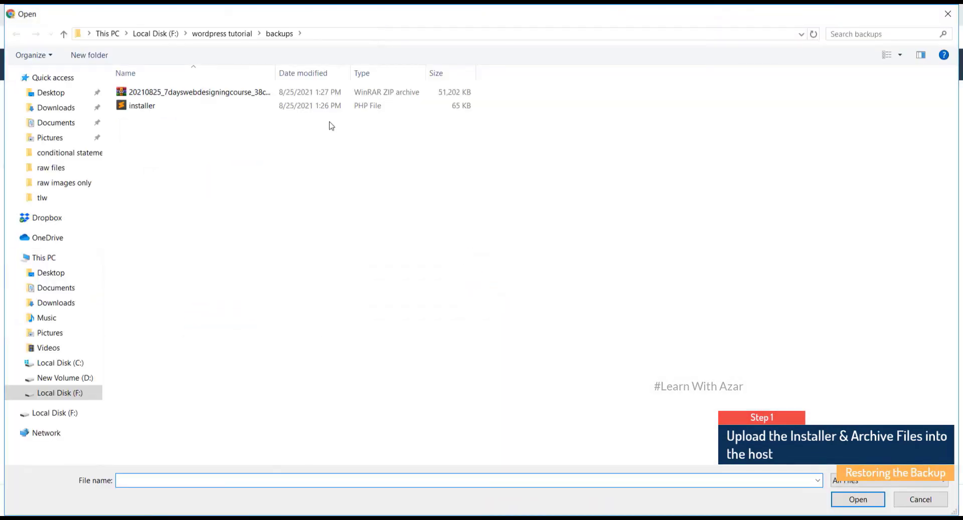
pyautogui.click(307, 95)
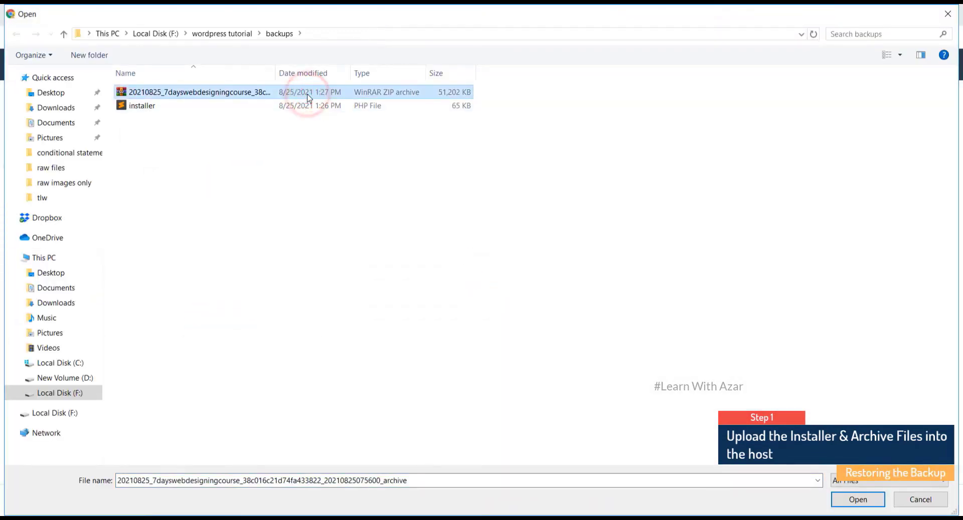
pyautogui.click(874, 498)
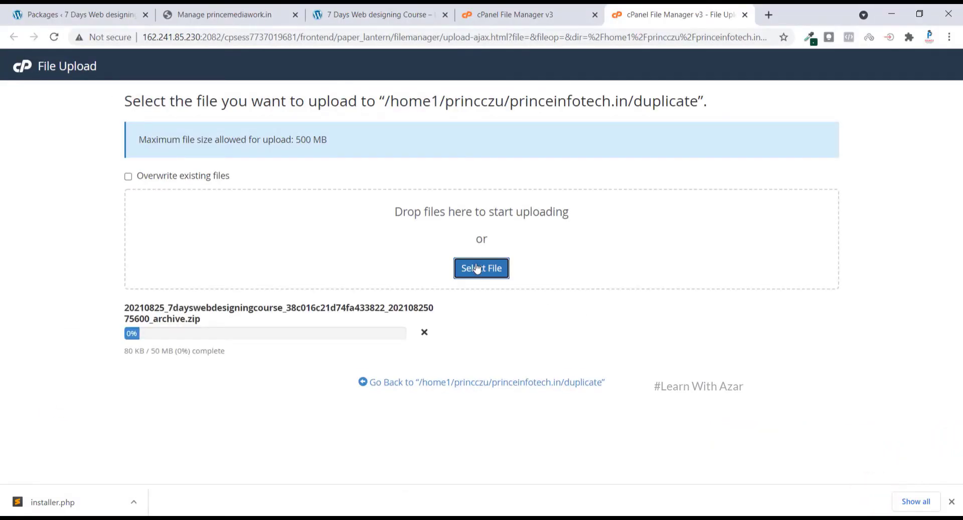
# Upload installer.php to the duplicate folder as well and return to its listing
pyautogui.click(476, 268)
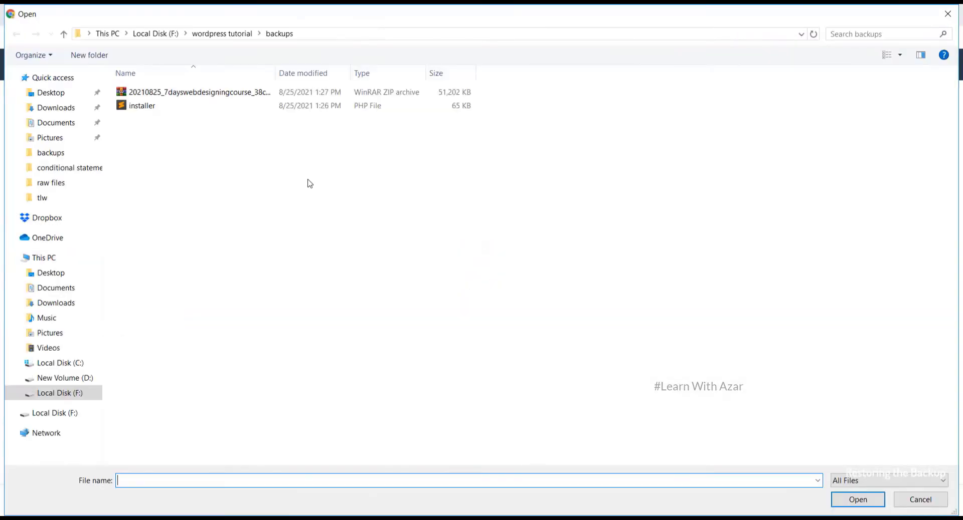
pyautogui.click(253, 108)
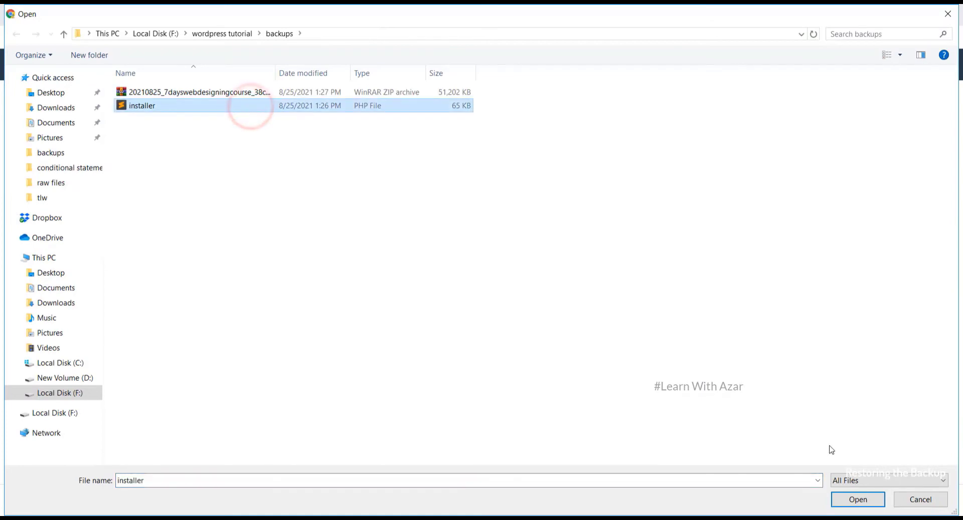
pyautogui.click(864, 507)
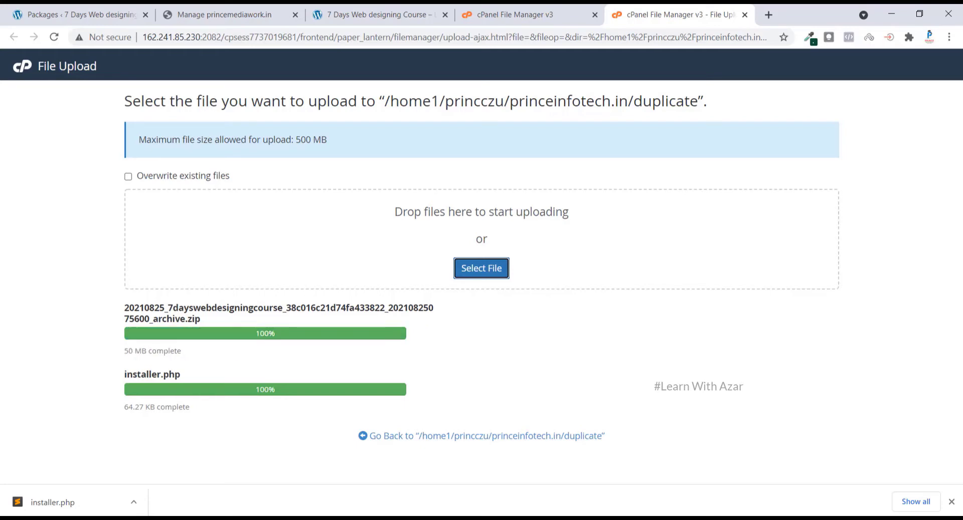
pyautogui.click(521, 437)
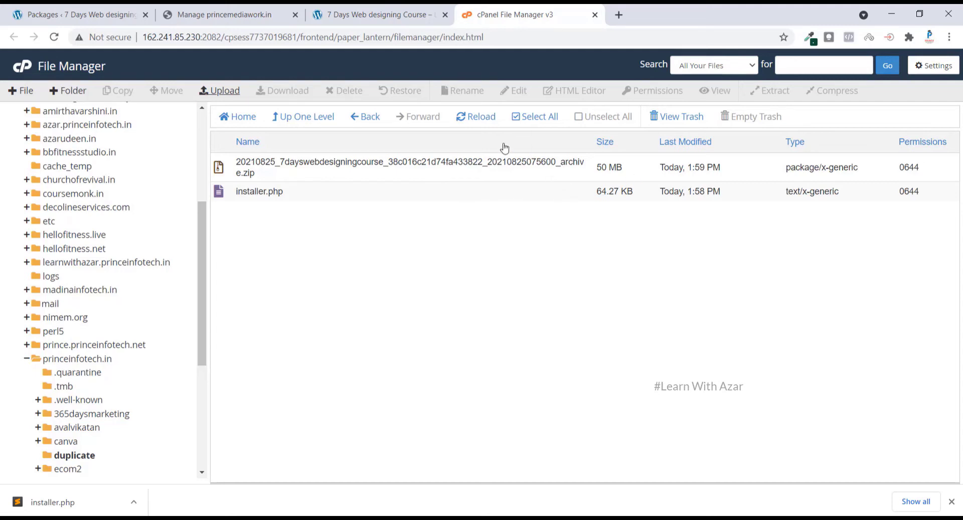
# Reload the duplicate folder listing and bring the cPanel main window forward
pyautogui.click(469, 119)
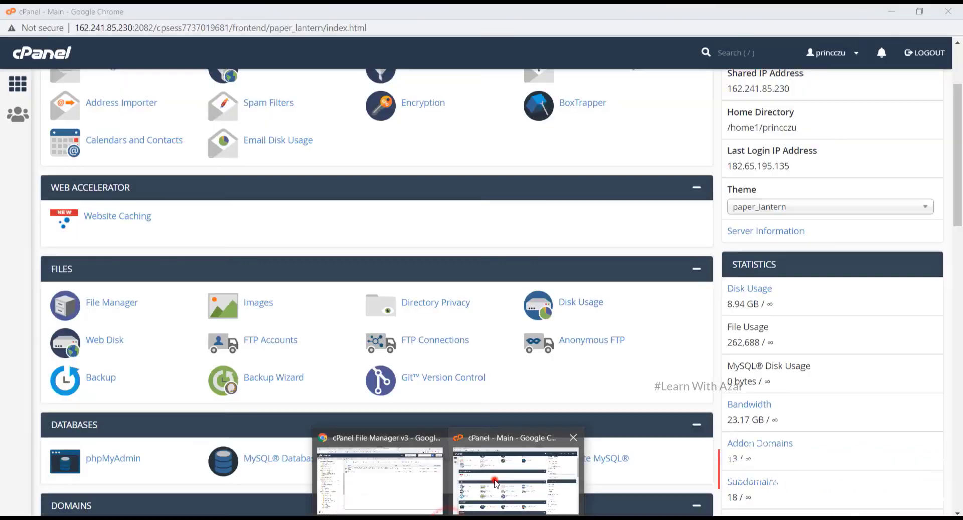
pyautogui.click(494, 482)
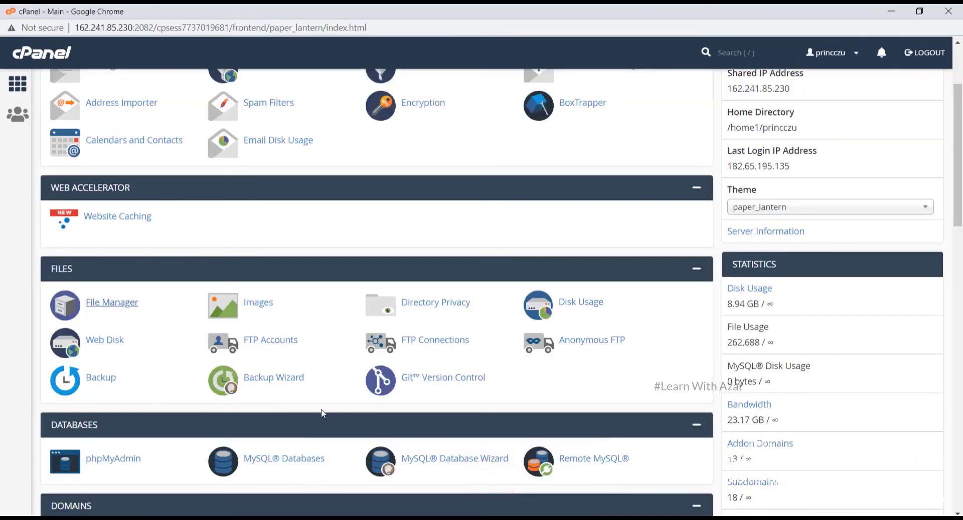
# Create the MySQL database princczu_duplicate from the MySQL Databases page
pyautogui.scroll(-1, 321, 411)
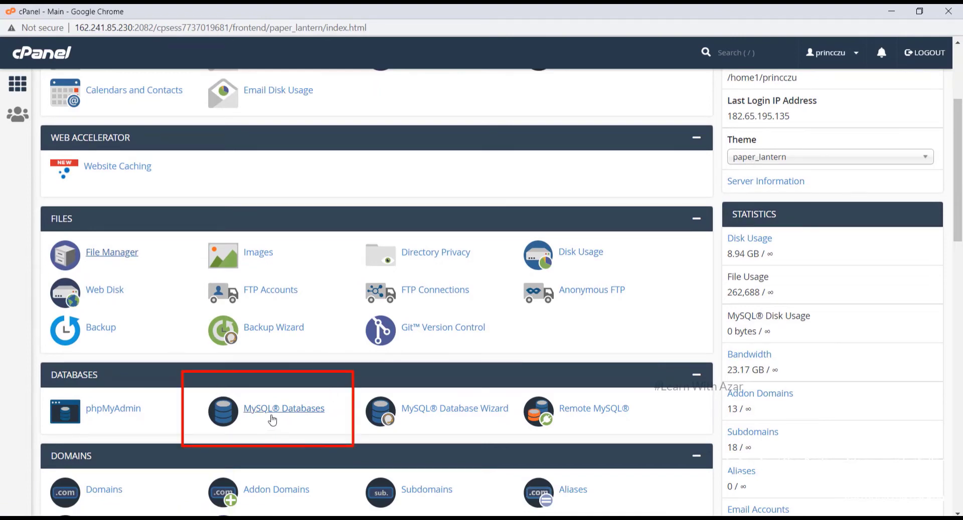
pyautogui.click(271, 420)
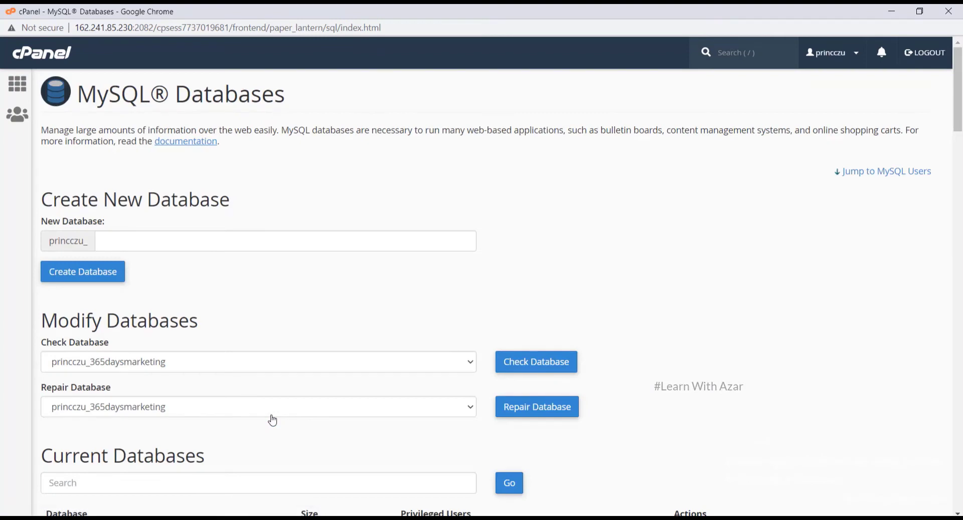
pyautogui.click(255, 243)
pyautogui.write('d')
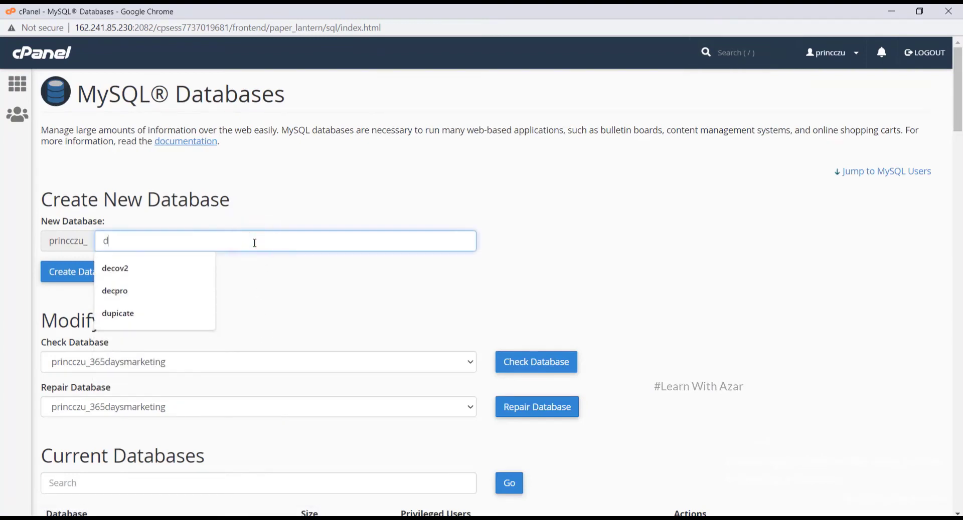
pyautogui.write('uplicate')
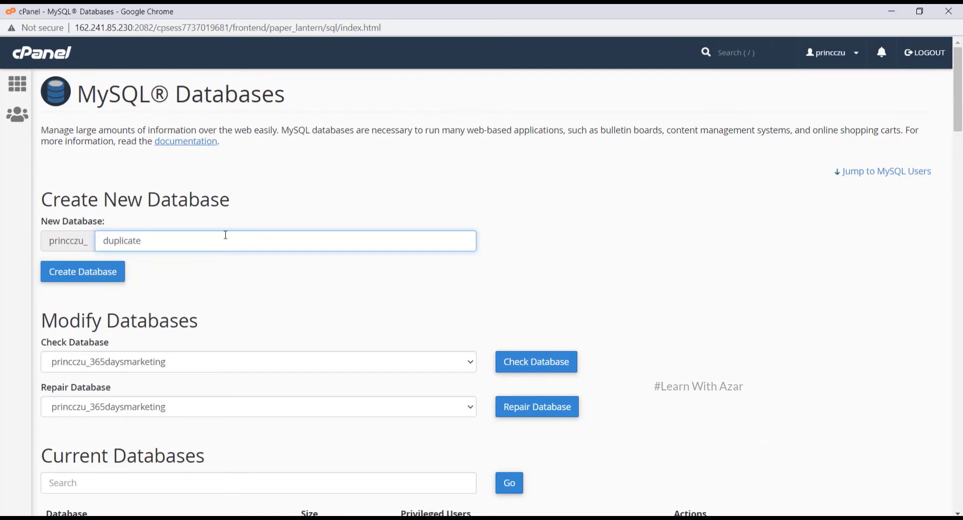
pyautogui.click(105, 270)
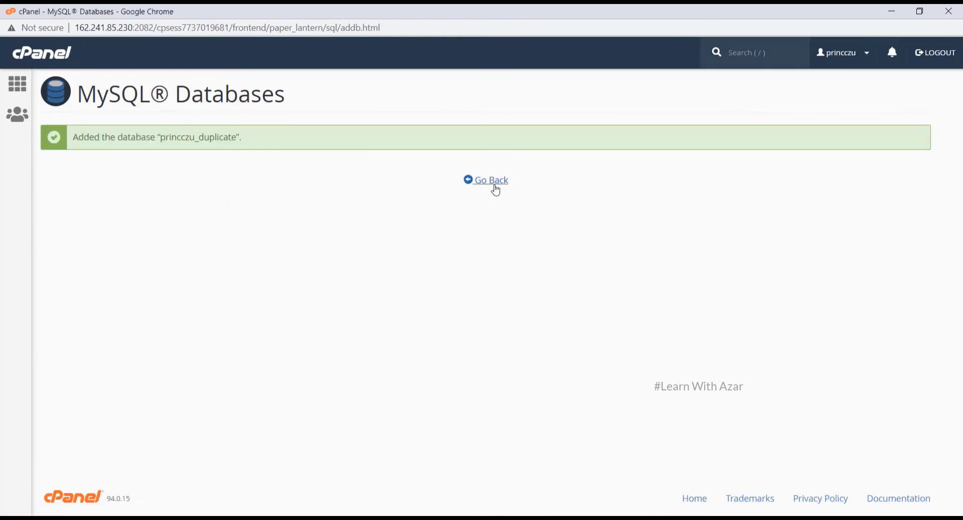
pyautogui.click(494, 182)
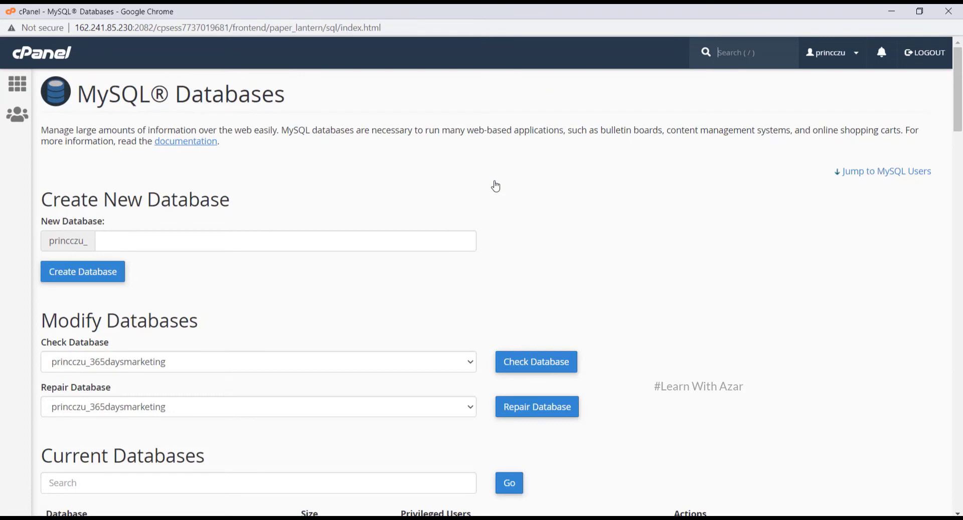
# Add the MySQL user princczu_duplicate, entering and confirming its password
pyautogui.click(496, 186)
pyautogui.scroll(-5, 495, 185)
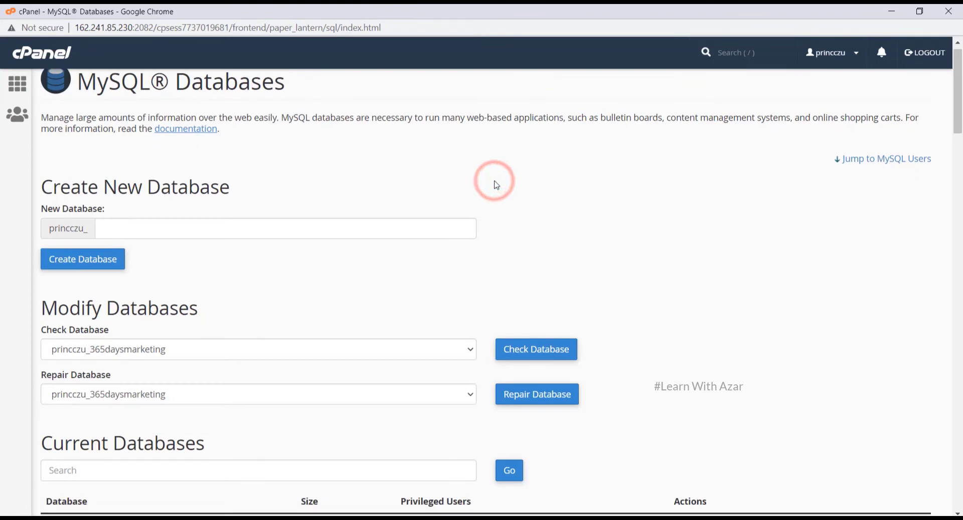
pyautogui.scroll(-8, 497, 185)
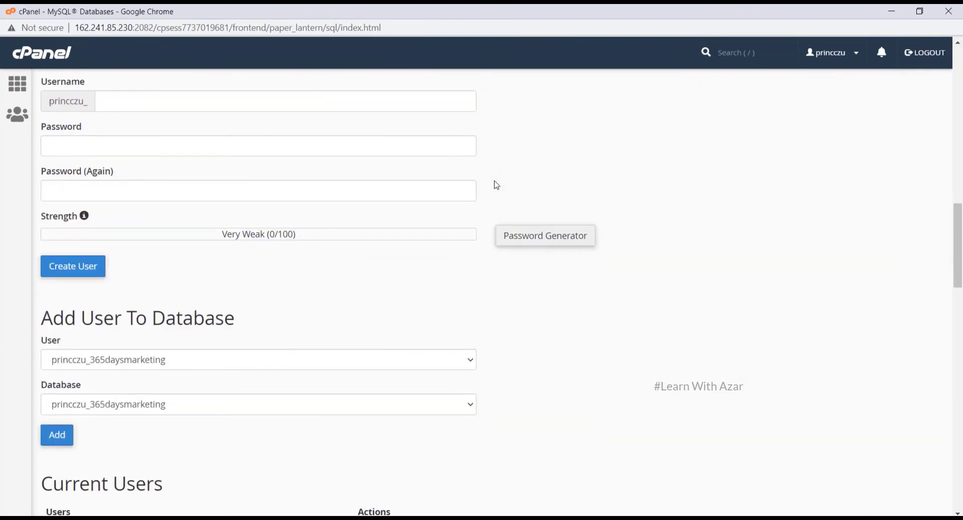
pyautogui.scroll(1, 496, 185)
pyautogui.click(292, 120)
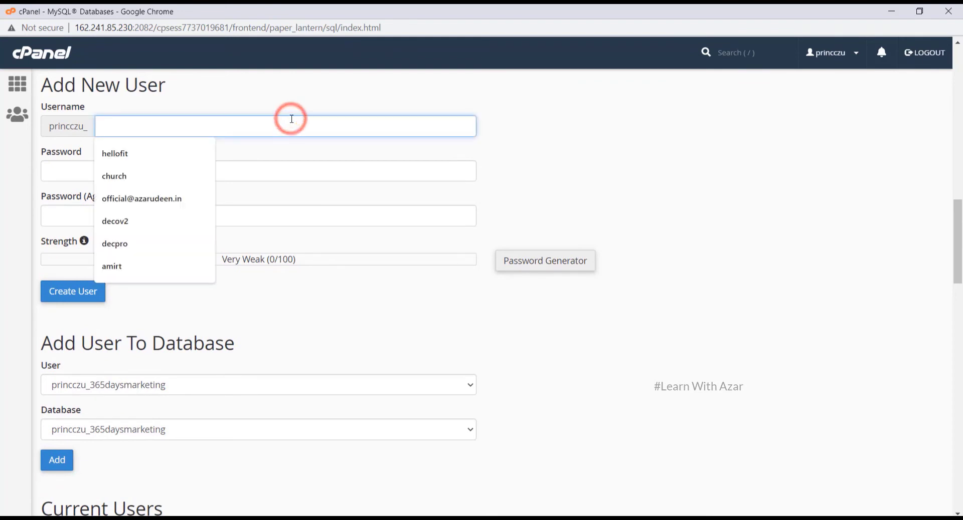
pyautogui.write('duplic')
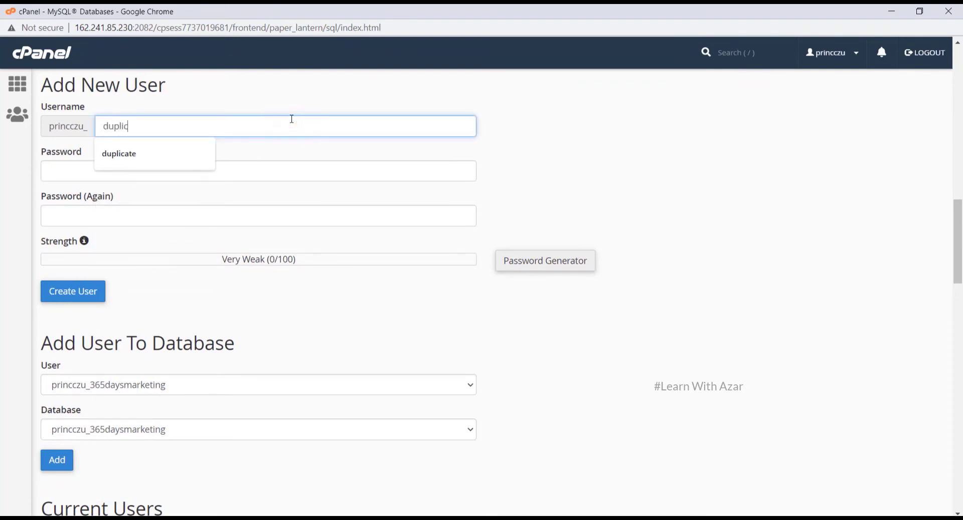
pyautogui.write('ate')
pyautogui.click(173, 172)
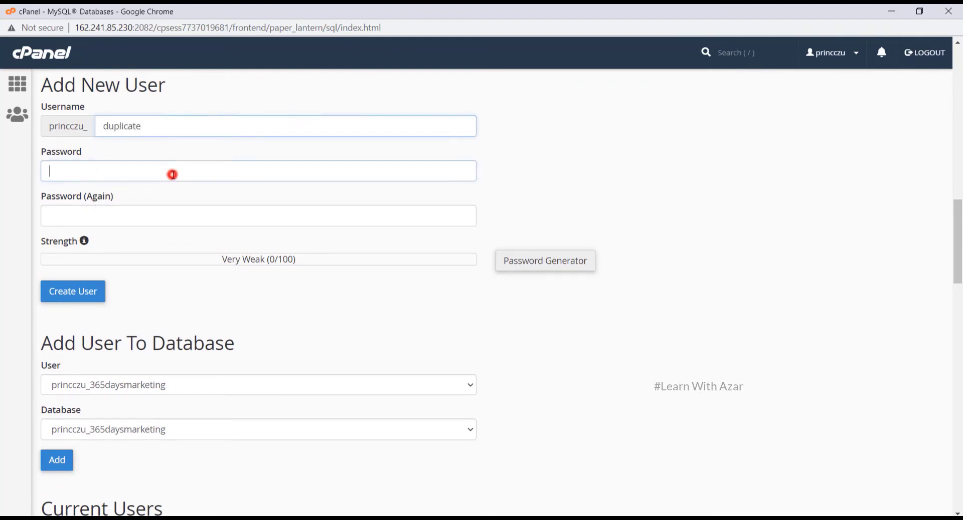
pyautogui.write('12345')
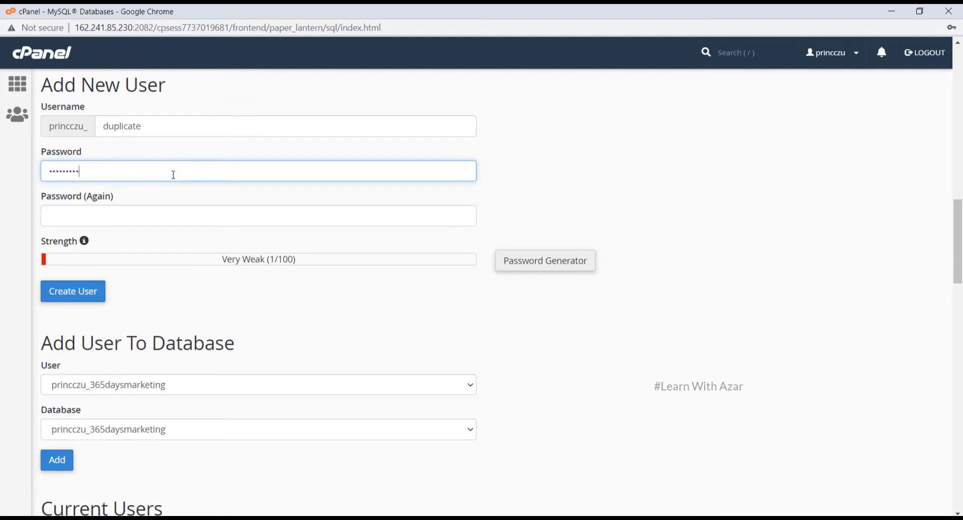
pyautogui.click(139, 210)
pyautogui.write('1234')
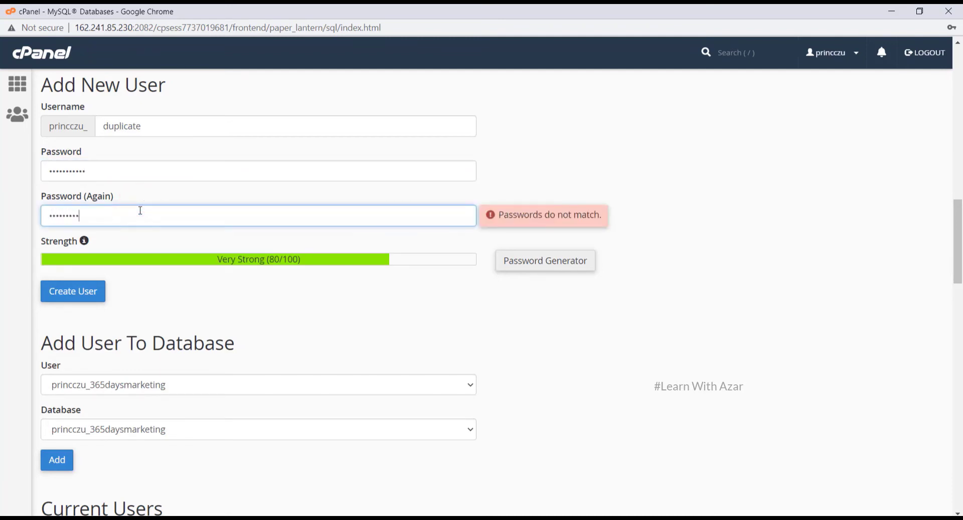
pyautogui.write('!')
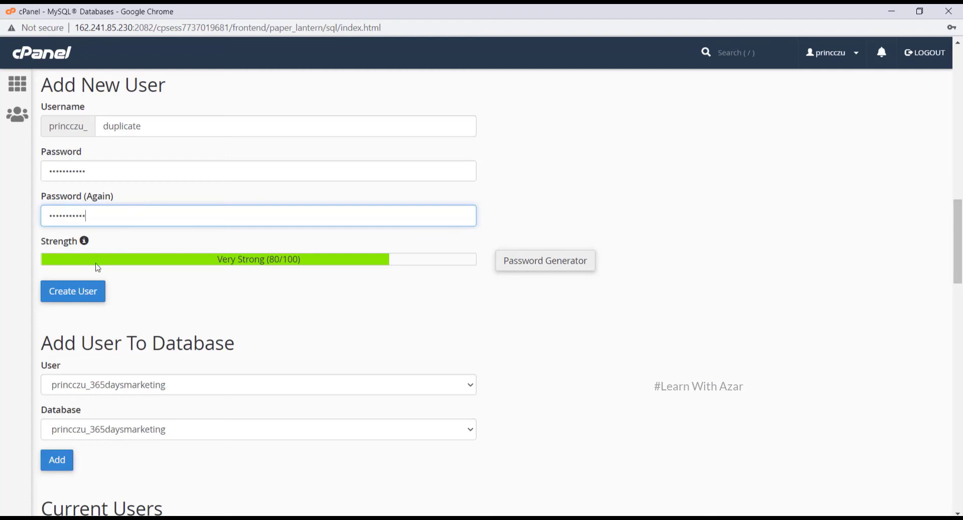
pyautogui.click(84, 296)
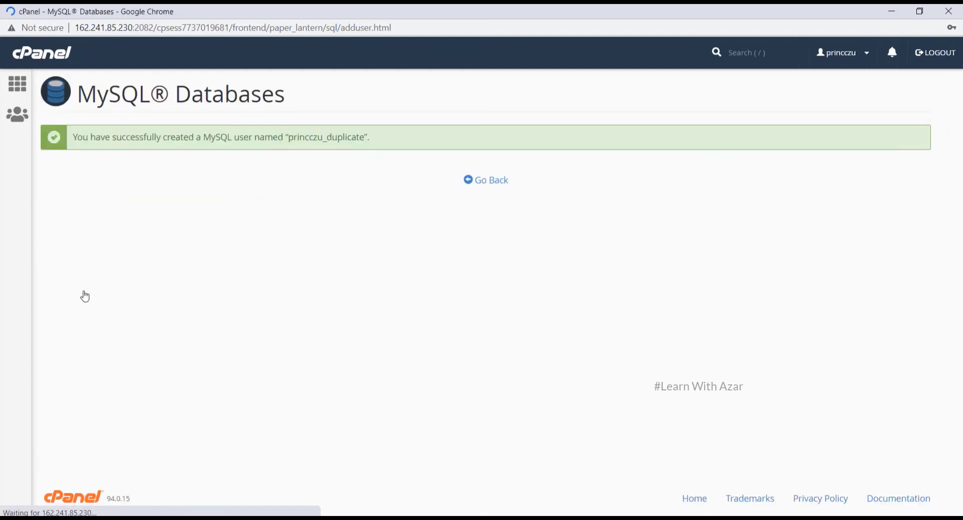
pyautogui.click(485, 184)
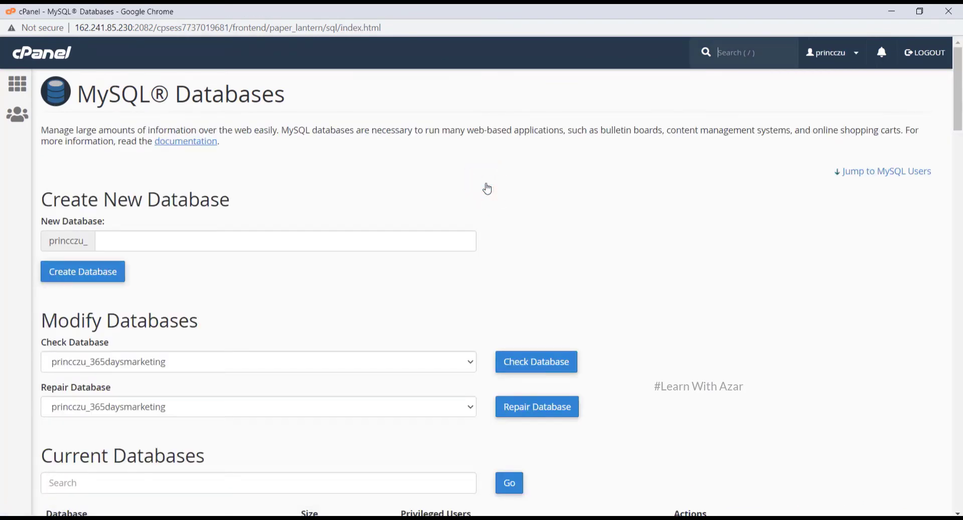
# Add user princczu_duplicate to database princczu_duplicate under Add User To Database
pyautogui.click(487, 189)
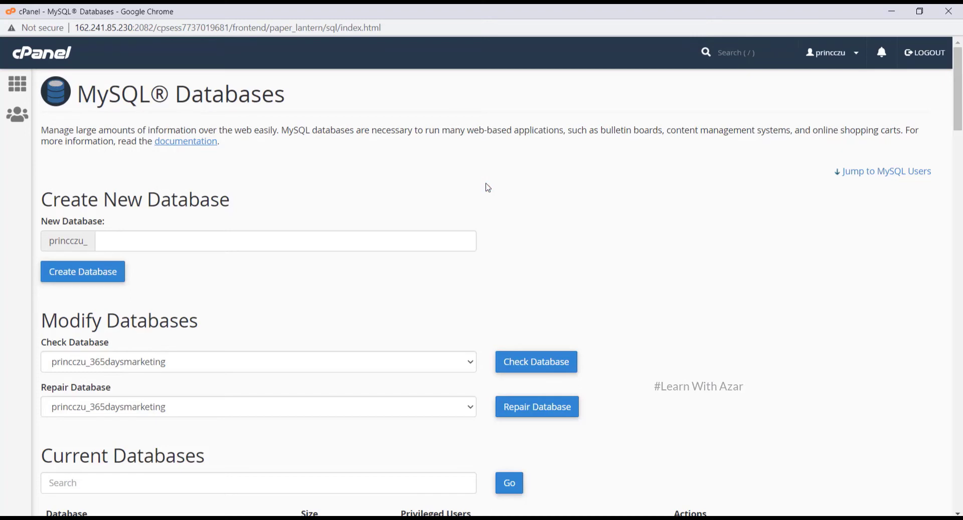
pyautogui.scroll(-15, 488, 188)
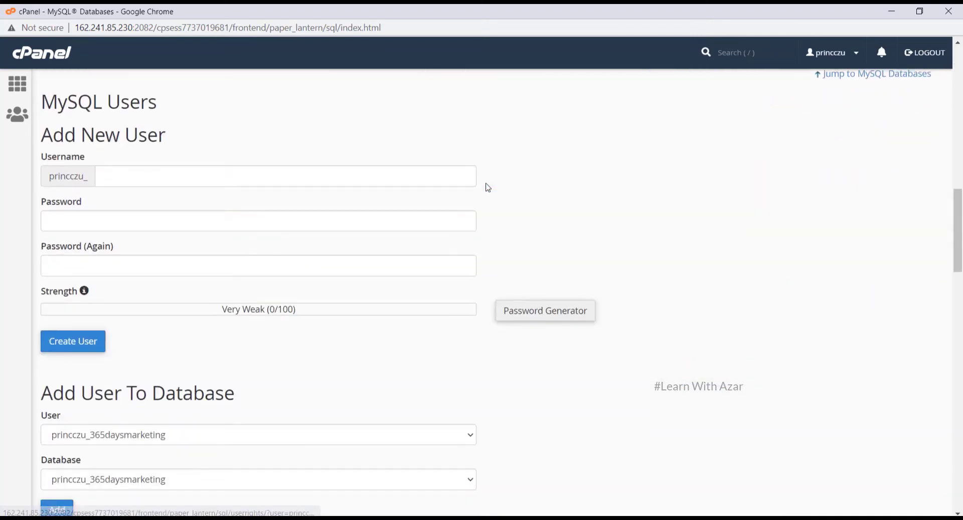
pyautogui.scroll(-6, 488, 188)
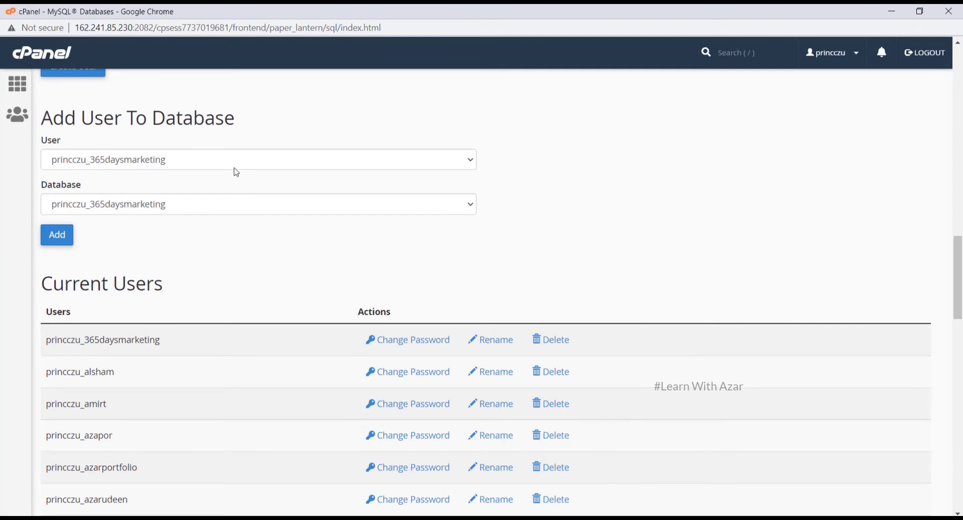
pyautogui.click(234, 168)
pyautogui.press('Down')
pyautogui.press('Down')
pyautogui.press('Down')
pyautogui.press('Down')
pyautogui.press('Down')
pyautogui.press('Down')
pyautogui.press('Down')
pyautogui.press('Down')
pyautogui.press('Down')
pyautogui.press('Down')
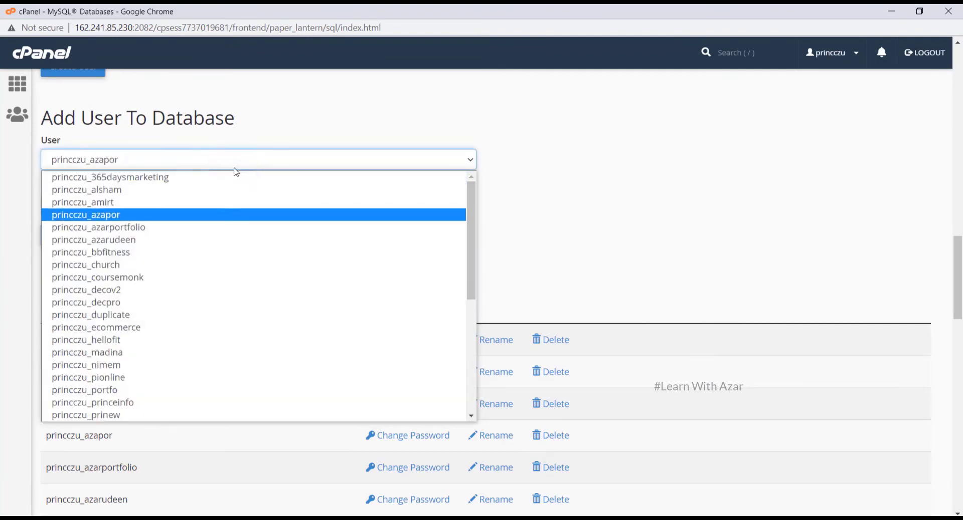
pyautogui.press('Down')
pyautogui.press('Return')
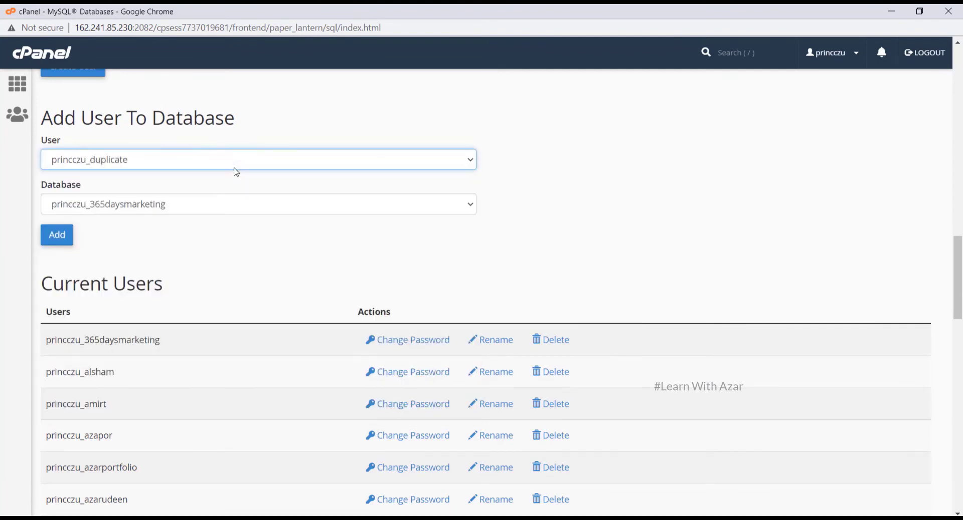
pyautogui.click(221, 205)
pyautogui.press('Down')
pyautogui.press('Down')
pyautogui.press('Down')
pyautogui.press('Down')
pyautogui.press('Down')
pyautogui.press('Down')
pyautogui.press('Down')
pyautogui.press('Down')
pyautogui.press('Down')
pyautogui.press('Down')
pyautogui.press('Down')
pyautogui.press('Down')
pyautogui.press('Down')
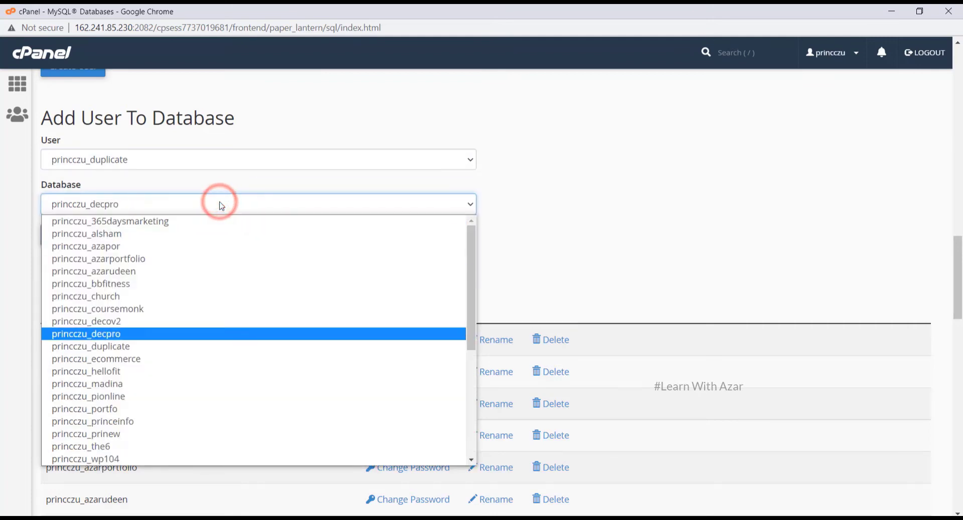
pyautogui.press('Up')
pyautogui.press('Up')
pyautogui.press('Up')
pyautogui.press('Return')
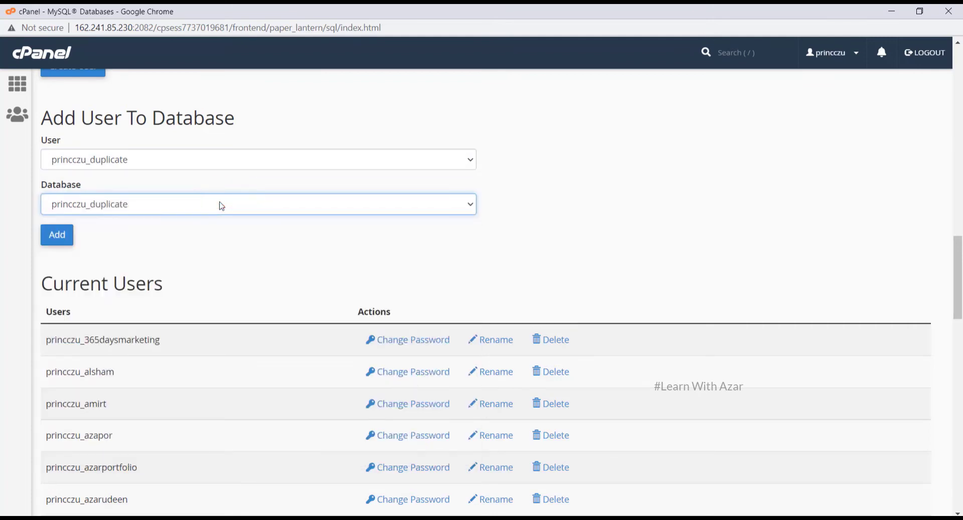
pyautogui.click(61, 236)
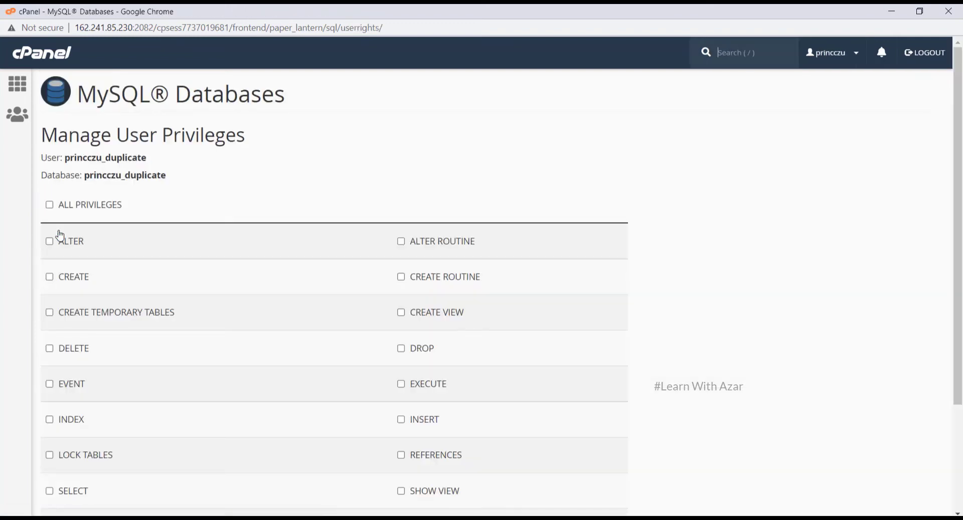
# Grant ALL PRIVILEGES to princczu_duplicate on princczu_duplicate and save the changes
pyautogui.click(49, 205)
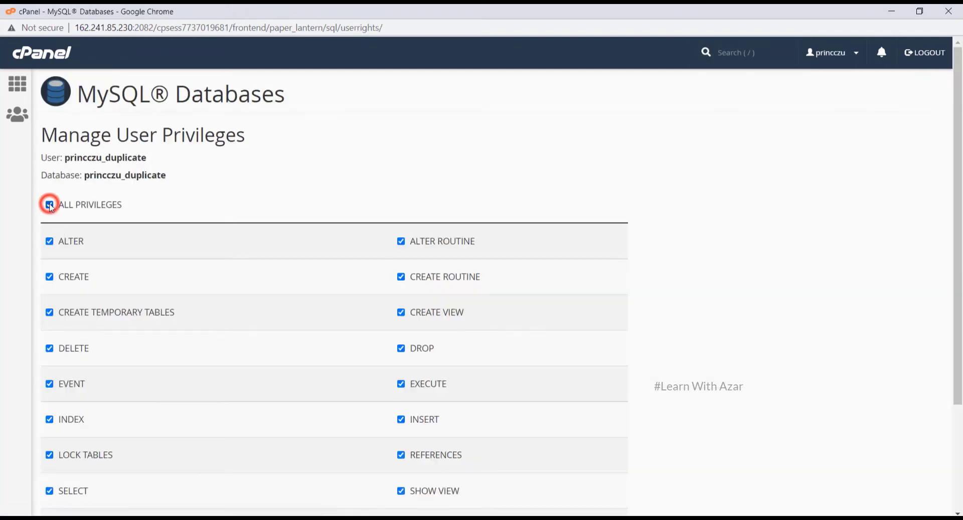
pyautogui.scroll(-2, 51, 208)
pyautogui.scroll(-1, 52, 208)
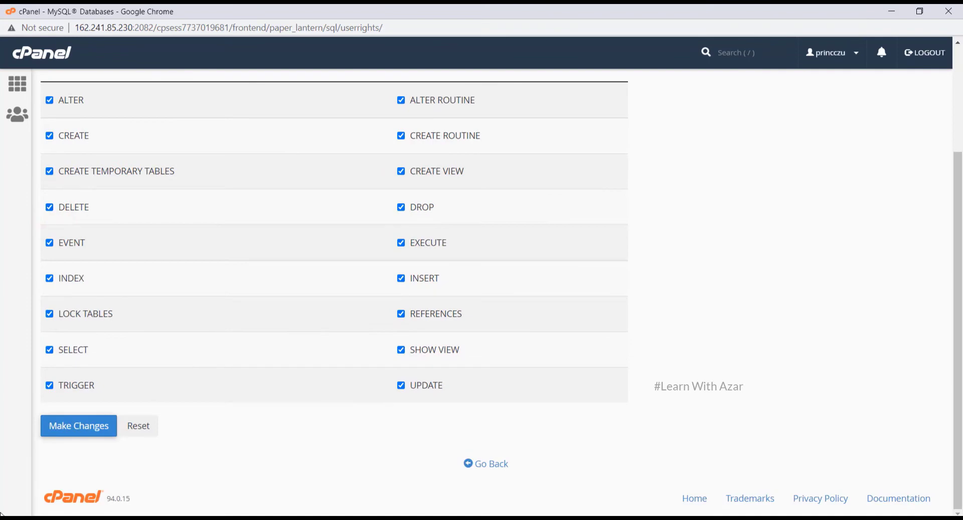
pyautogui.click(70, 434)
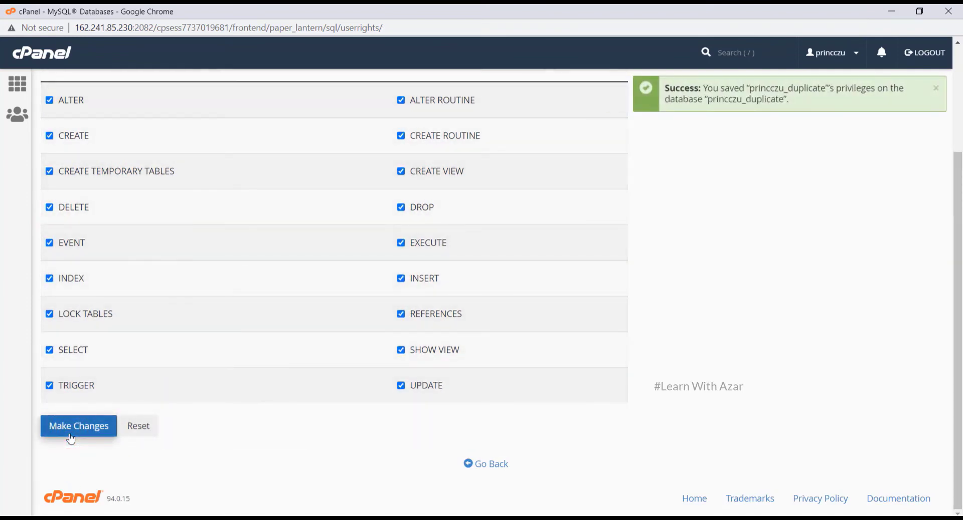
pyautogui.scroll(3, 71, 439)
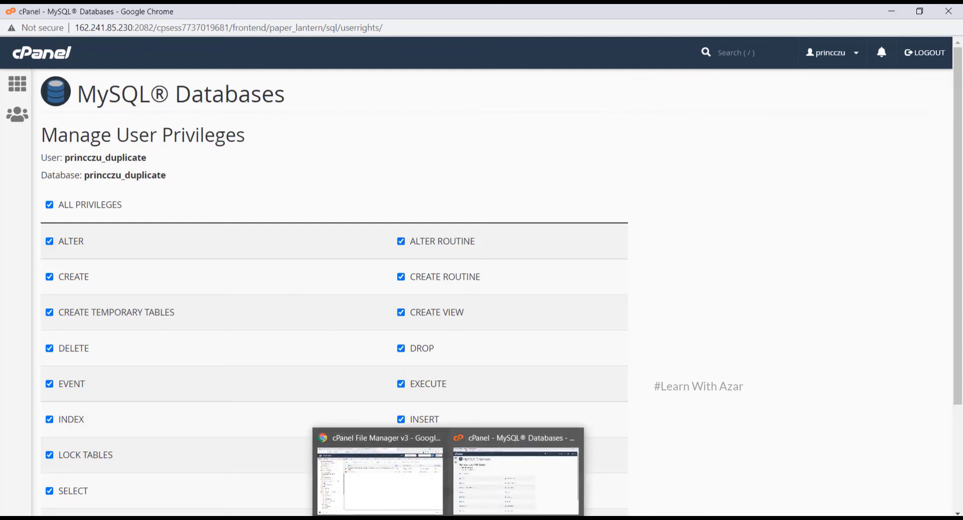
# Load princeinfotech.in/duplicate/installer.php in a new Chrome tab
pyautogui.click(378, 477)
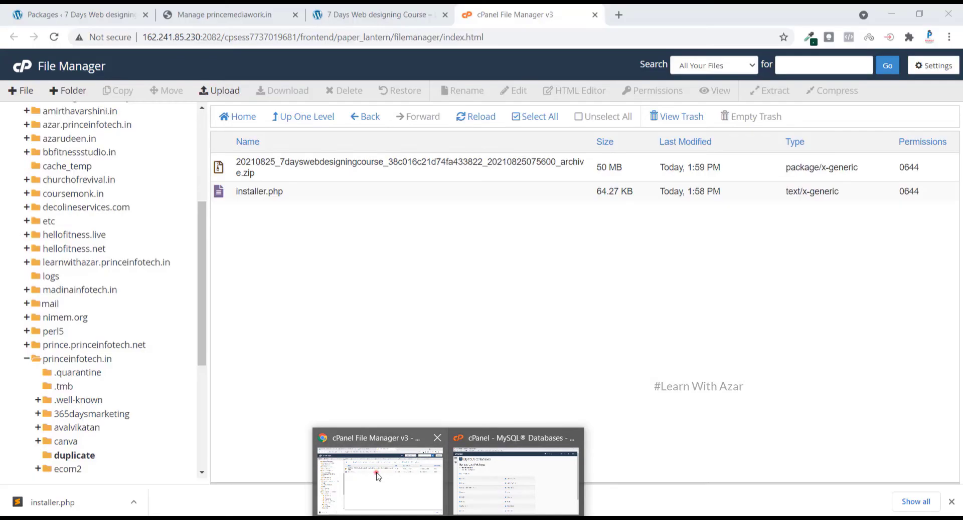
pyautogui.click(379, 477)
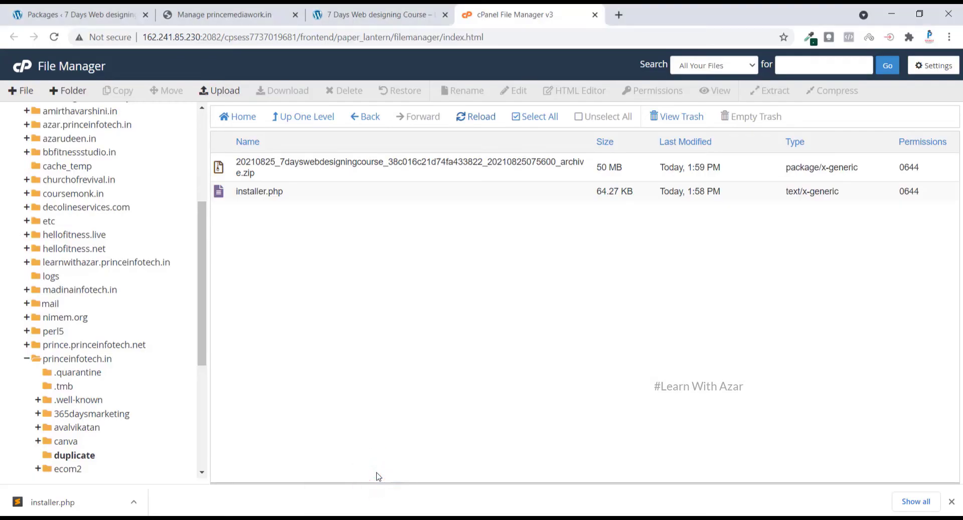
pyautogui.click(619, 15)
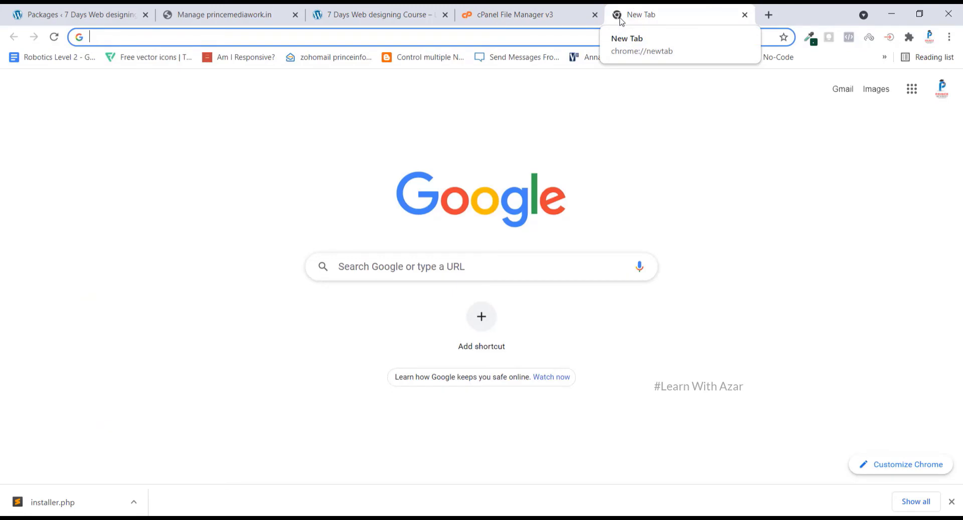
pyautogui.write('princei')
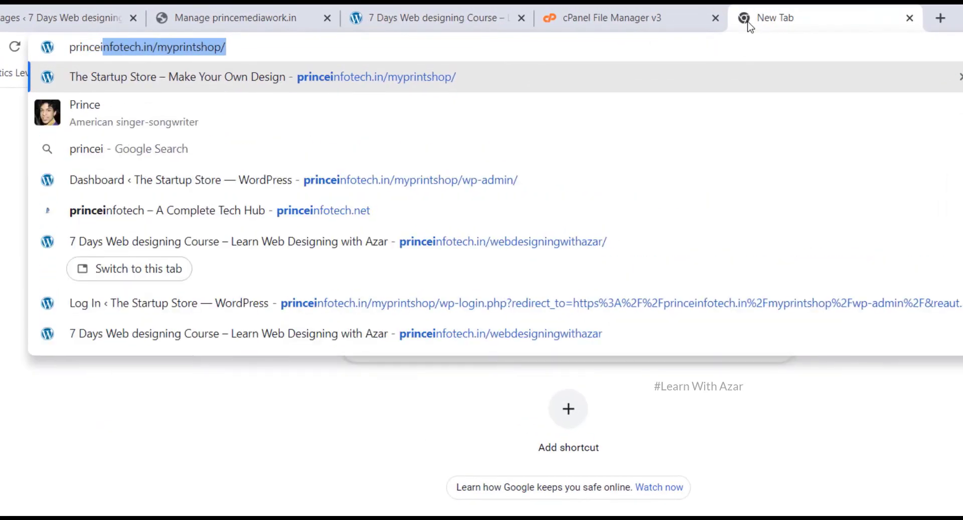
pyautogui.write('nfotech.')
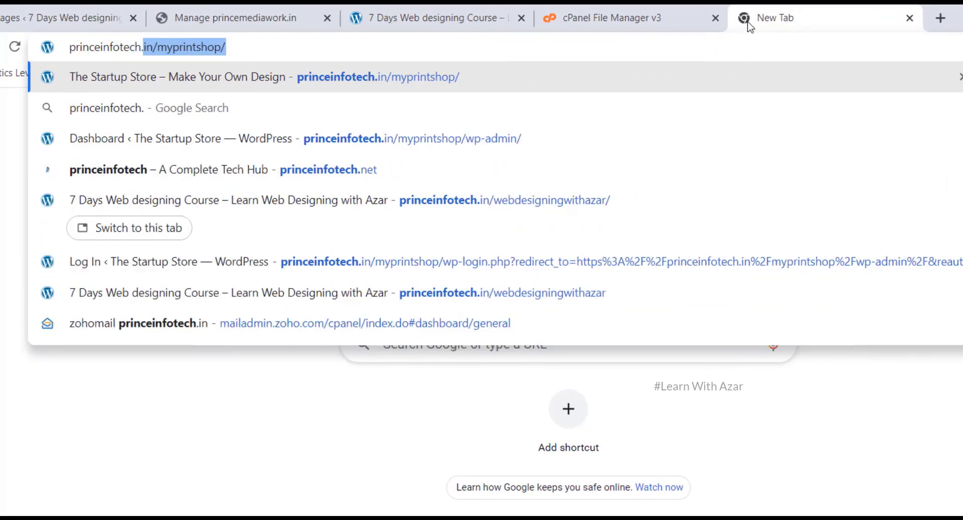
pyautogui.write('in')
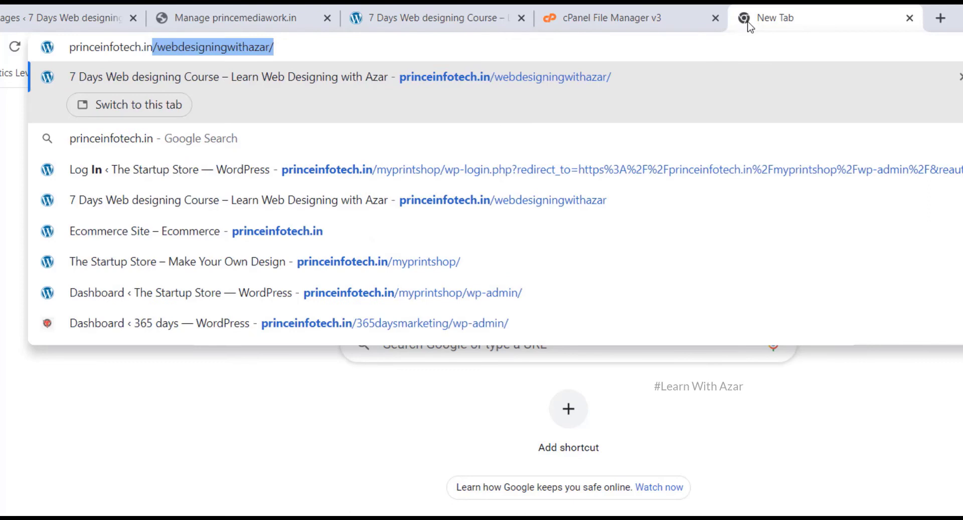
pyautogui.write('/')
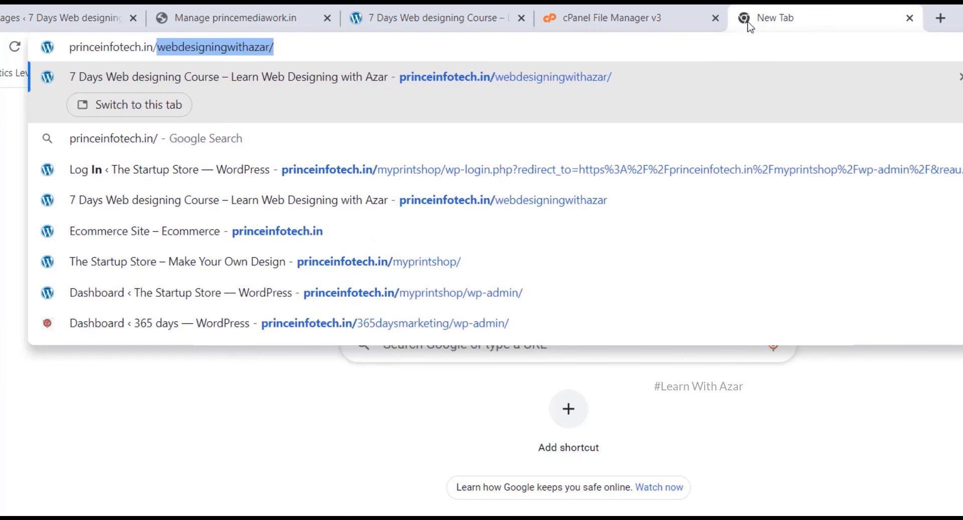
pyautogui.write('duplicate')
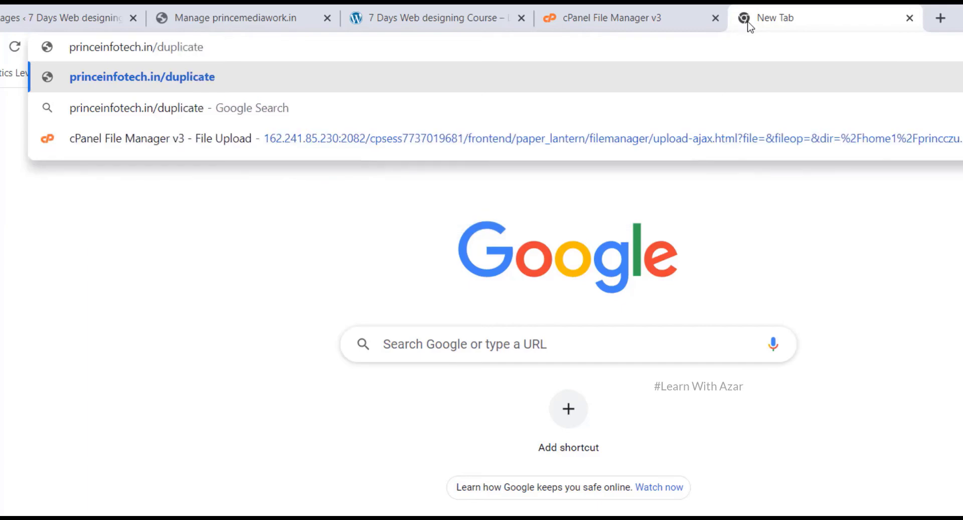
pyautogui.write('/')
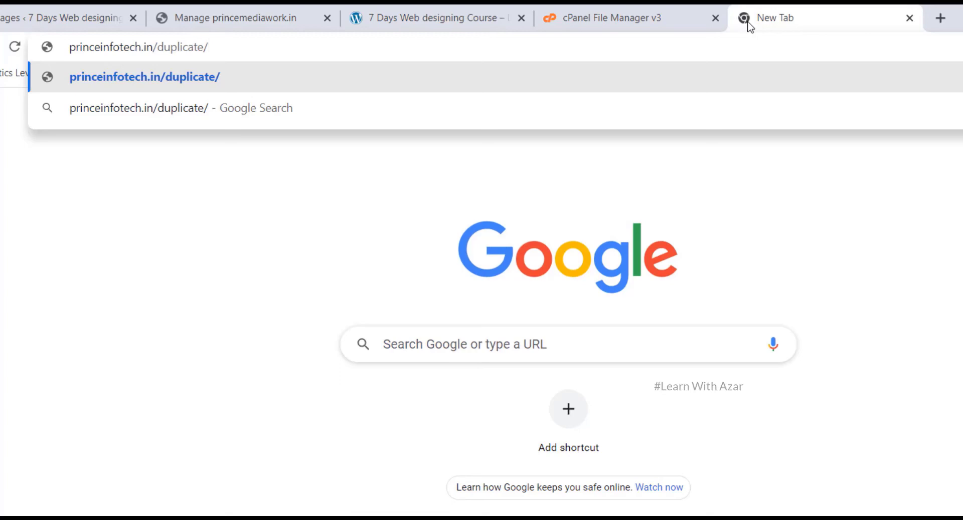
pyautogui.write('i')
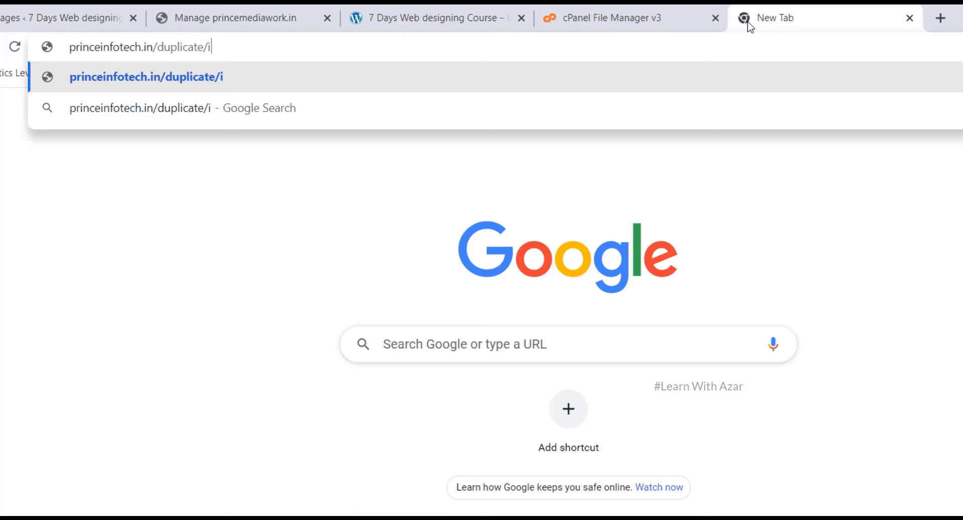
pyautogui.write('nstall')
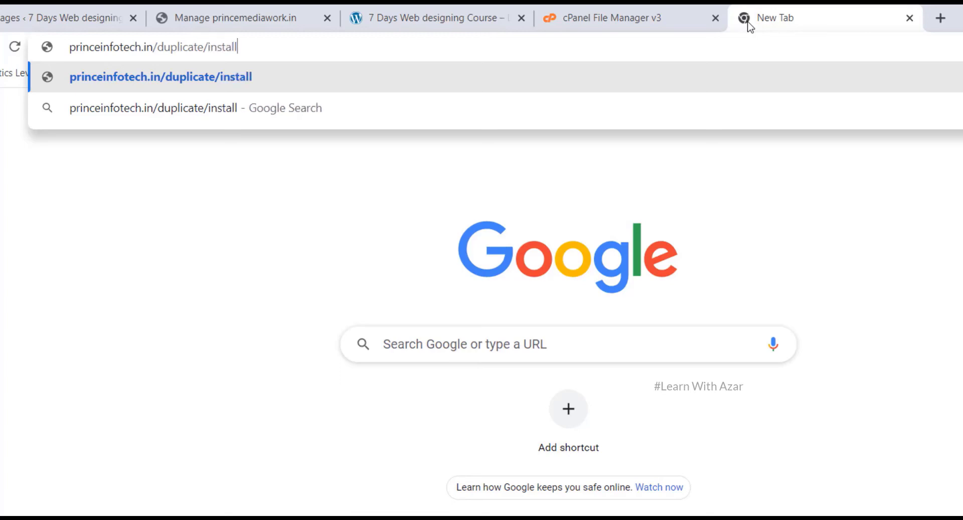
pyautogui.write('er.php')
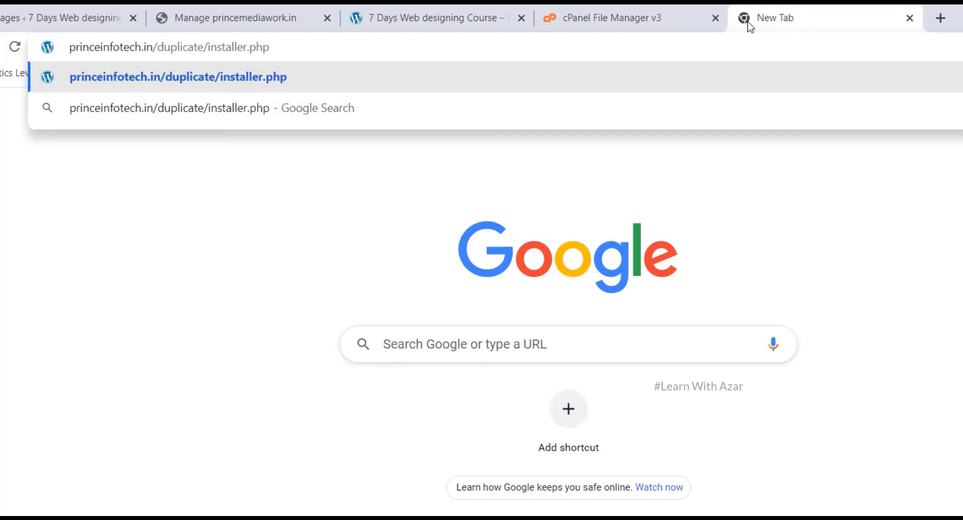
pyautogui.press('Return')
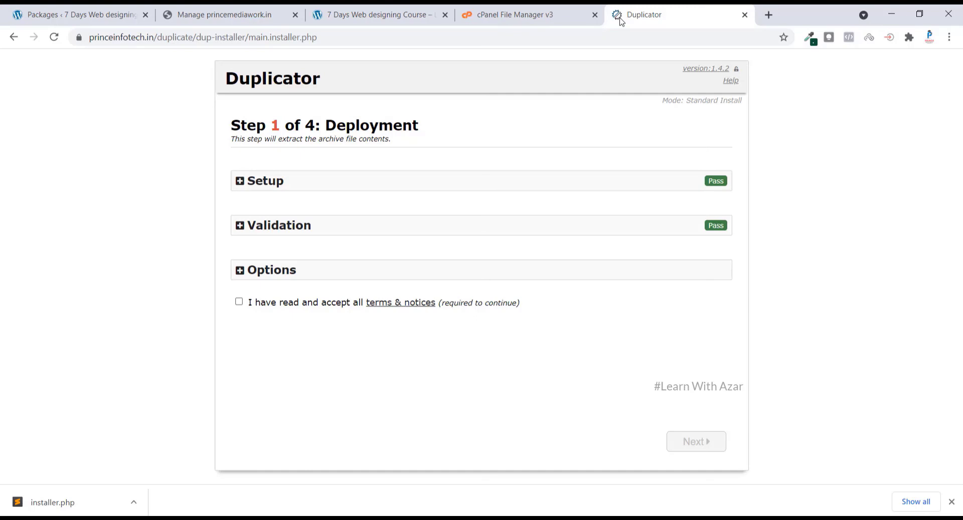
# Accept the installer's terms and notices and start extracting the archive
pyautogui.click(239, 302)
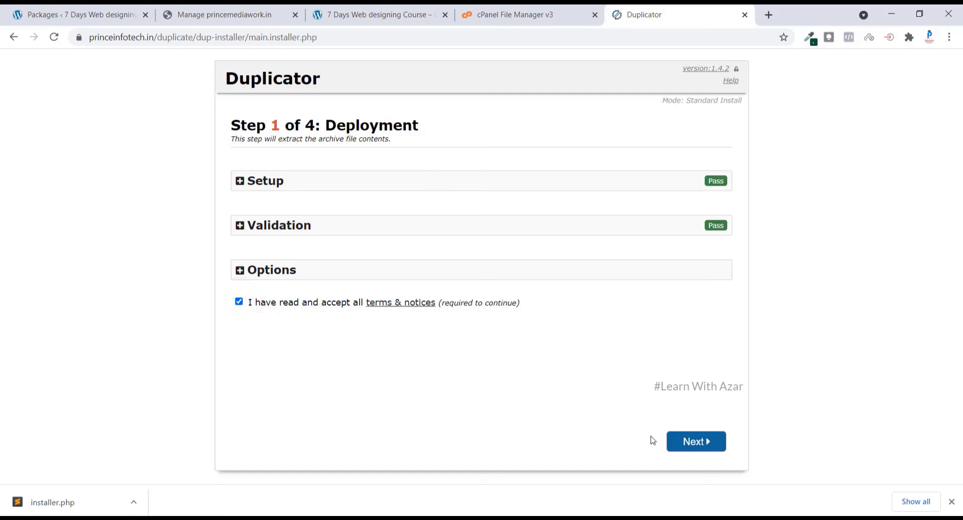
pyautogui.click(710, 443)
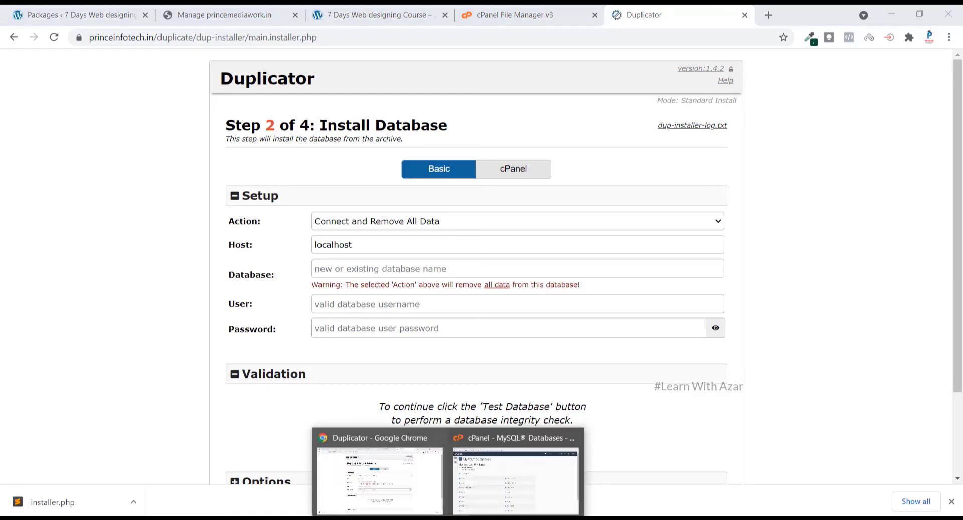
# Copy the database name princczu_duplicate from cPanel into the installer's Database field
pyautogui.click(482, 507)
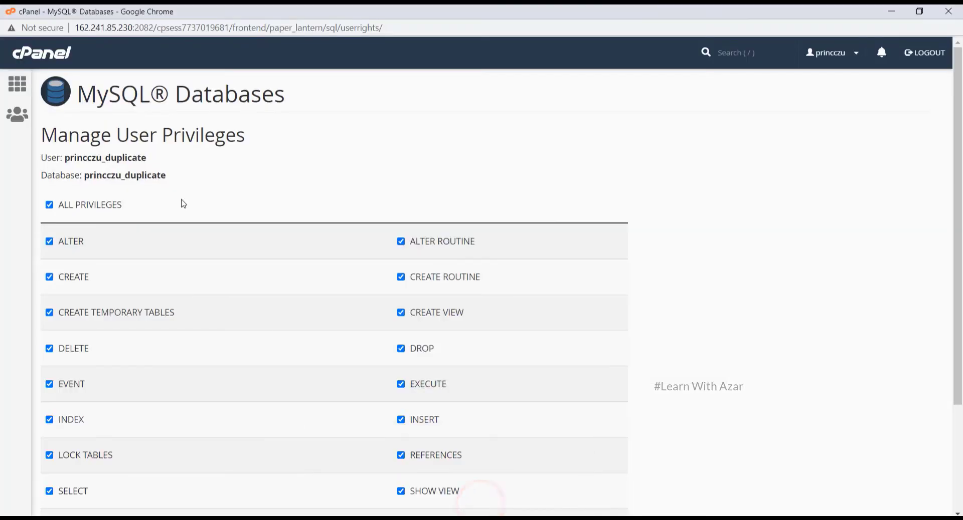
pyautogui.moveTo(149, 157); pyautogui.dragTo(65, 160)
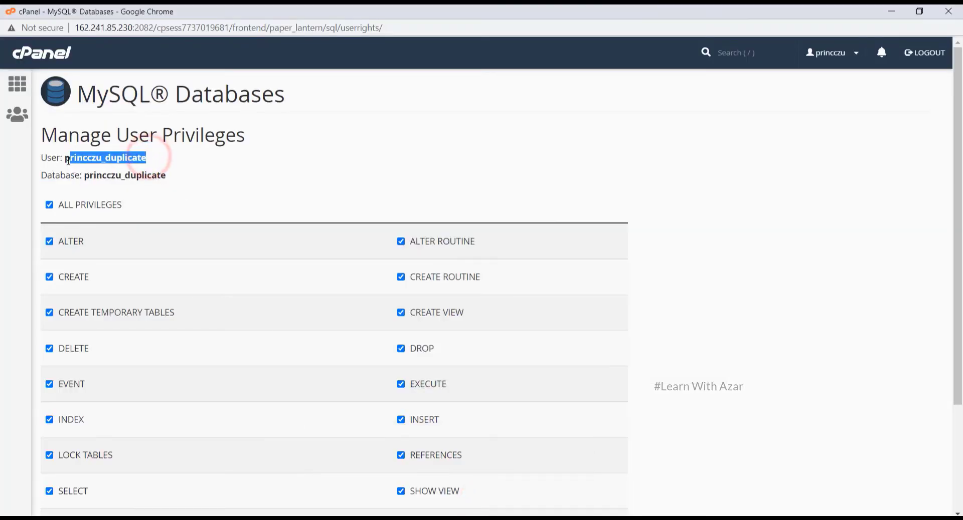
pyautogui.doubleClick(153, 175)
pyautogui.hotkey('ctrl', 'c')
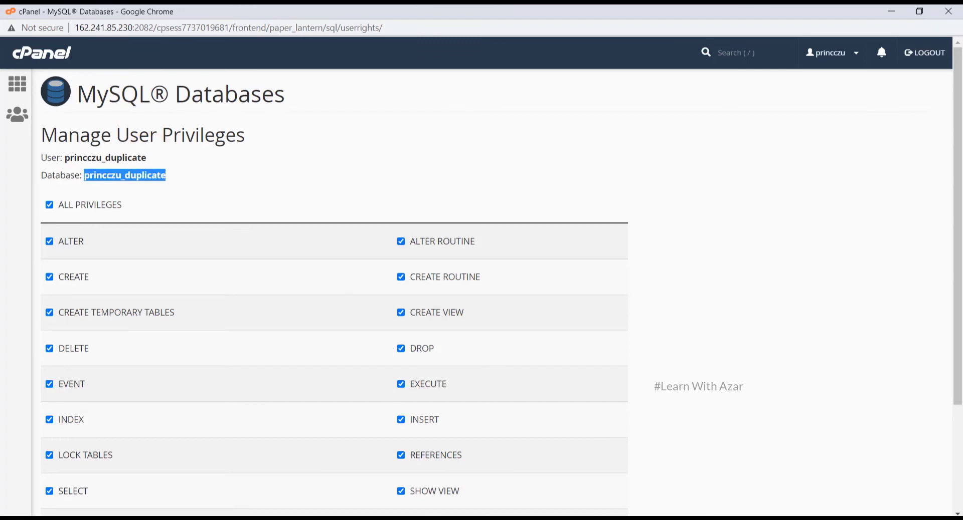
pyautogui.moveTo(447, 518)
pyautogui.click(436, 486)
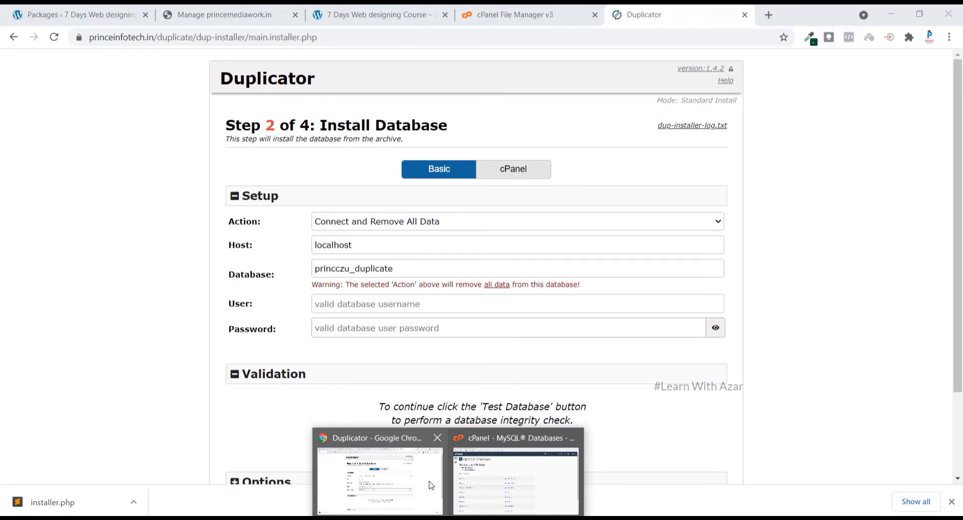
pyautogui.doubleClick(383, 269)
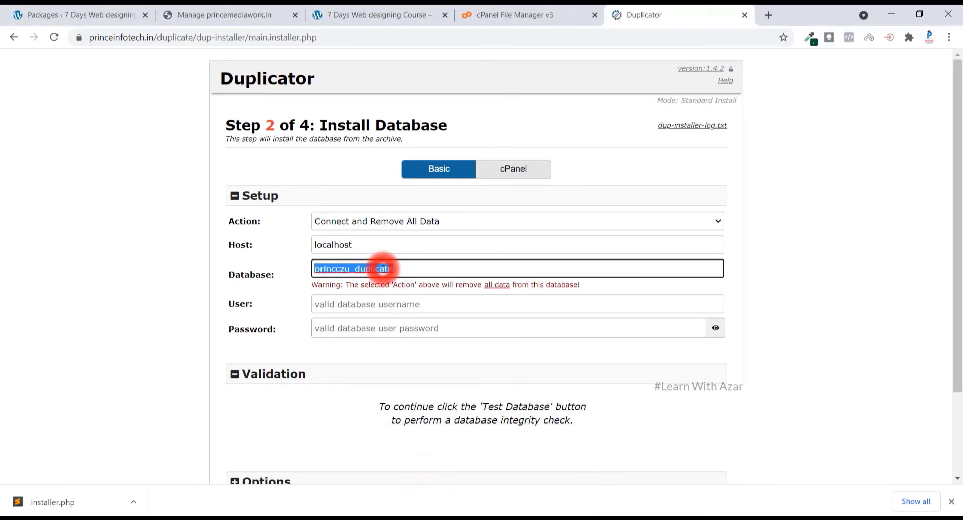
pyautogui.hotkey('ctrl', 'v')
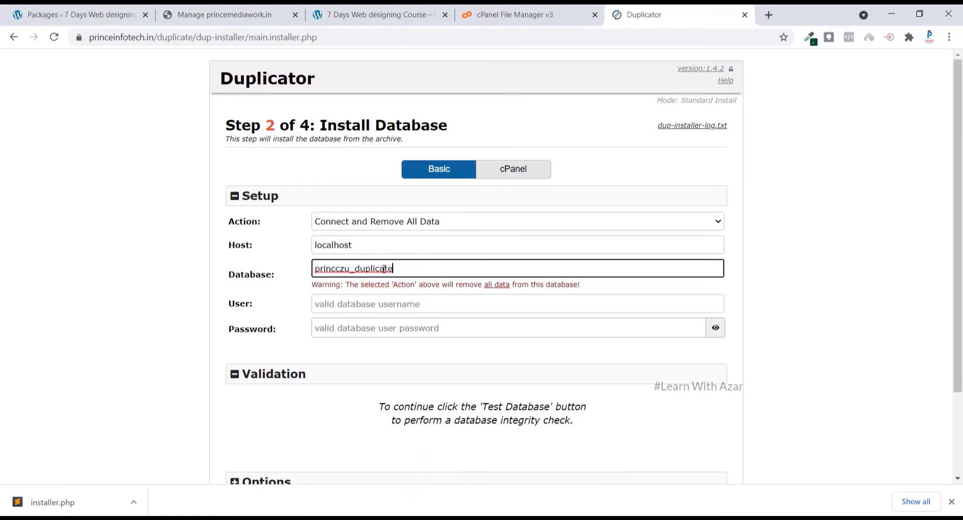
pyautogui.click(348, 302)
pyautogui.moveTo(444, 518)
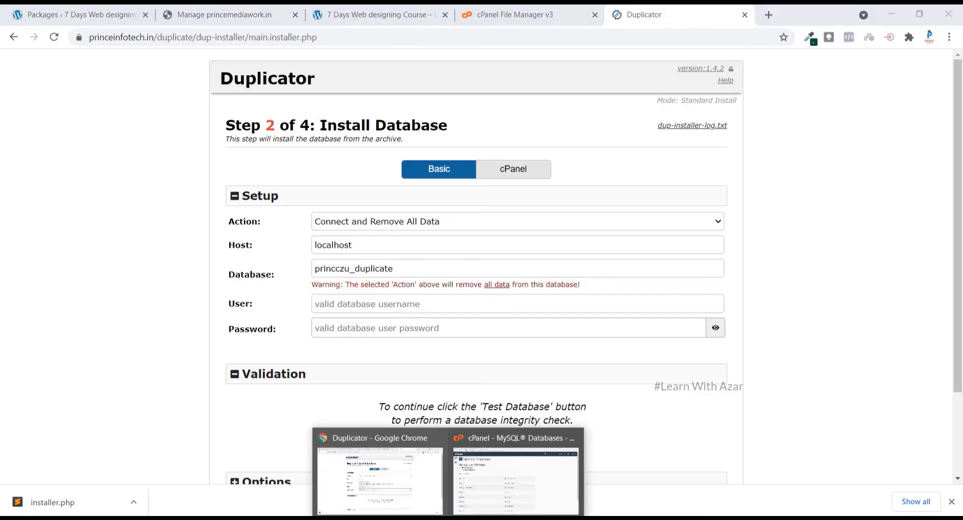
pyautogui.click(489, 491)
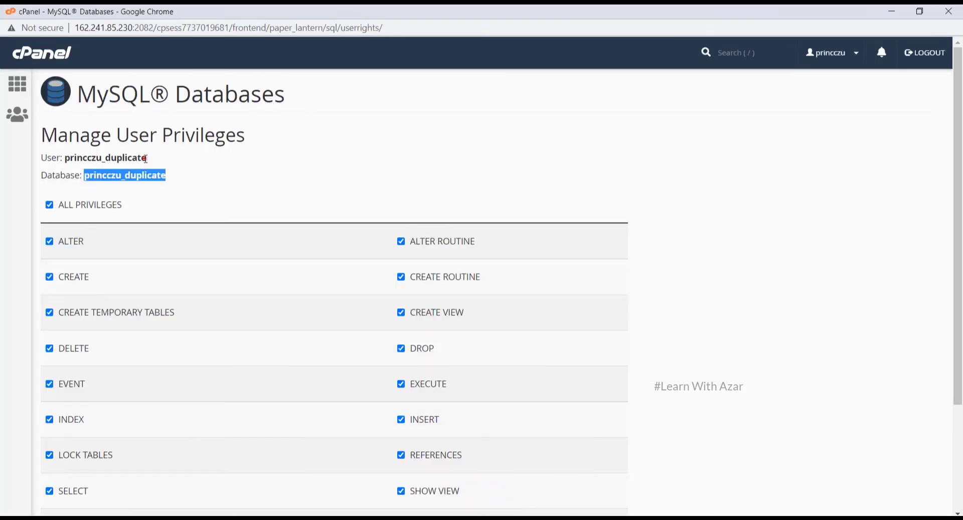
pyautogui.moveTo(147, 158); pyautogui.dragTo(67, 155)
pyautogui.hotkey('ctrl', 'c')
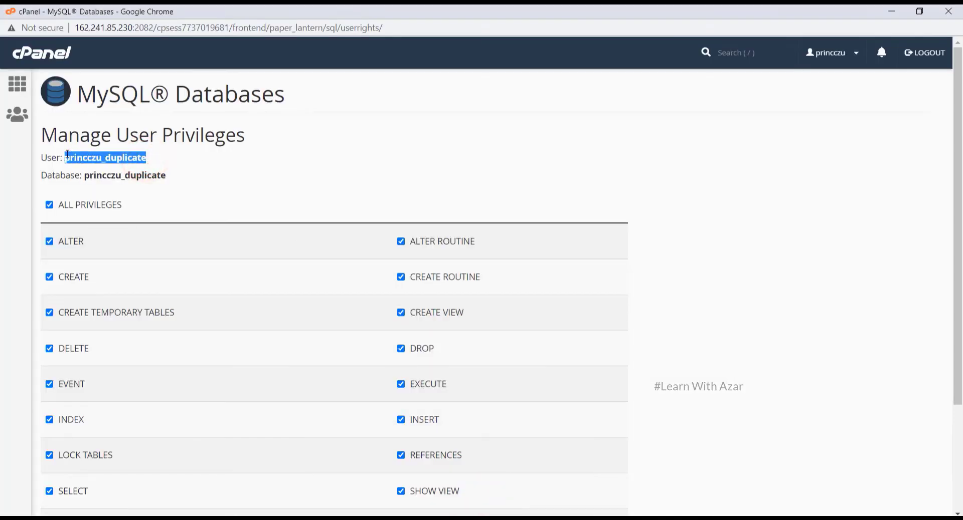
pyautogui.click(445, 518)
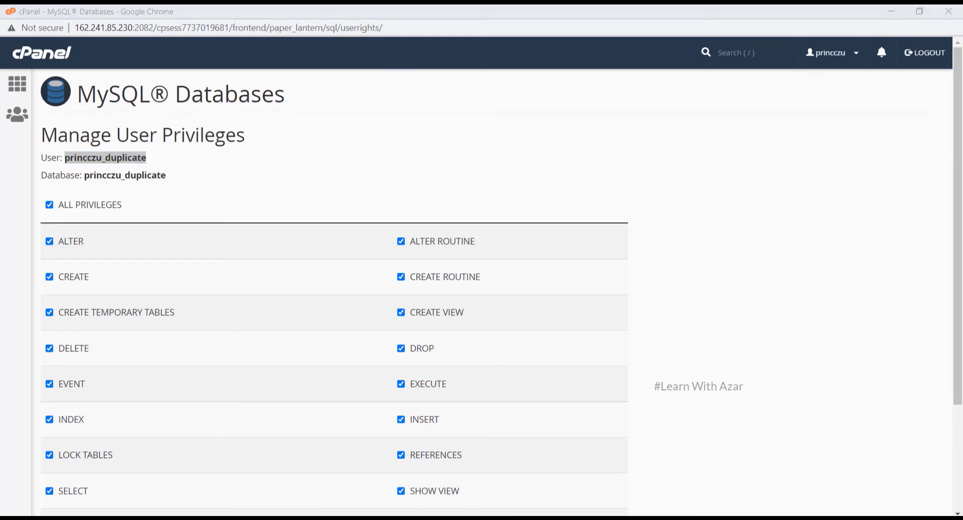
pyautogui.click(401, 503)
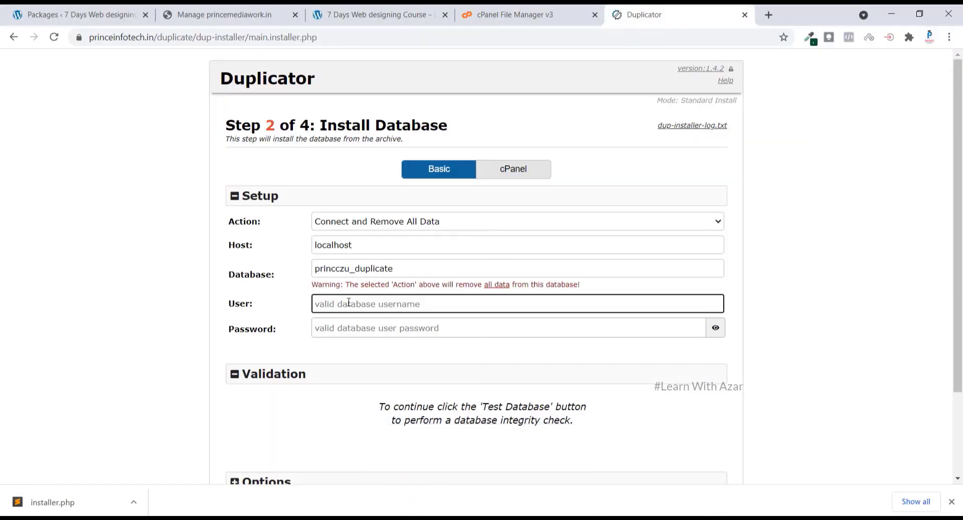
pyautogui.hotkey('ctrl', 'v')
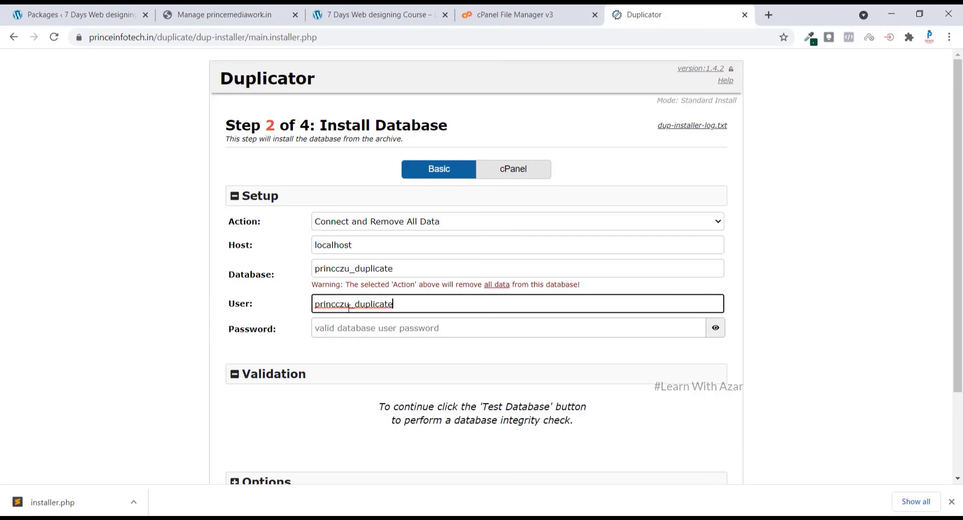
# Enter the database password and run Test Database against localhost
pyautogui.click(348, 330)
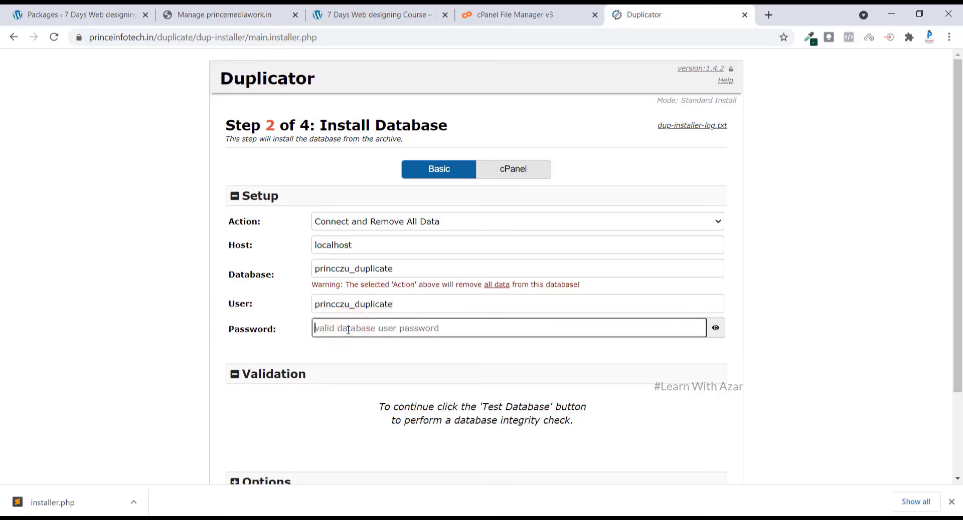
pyautogui.write('•••')
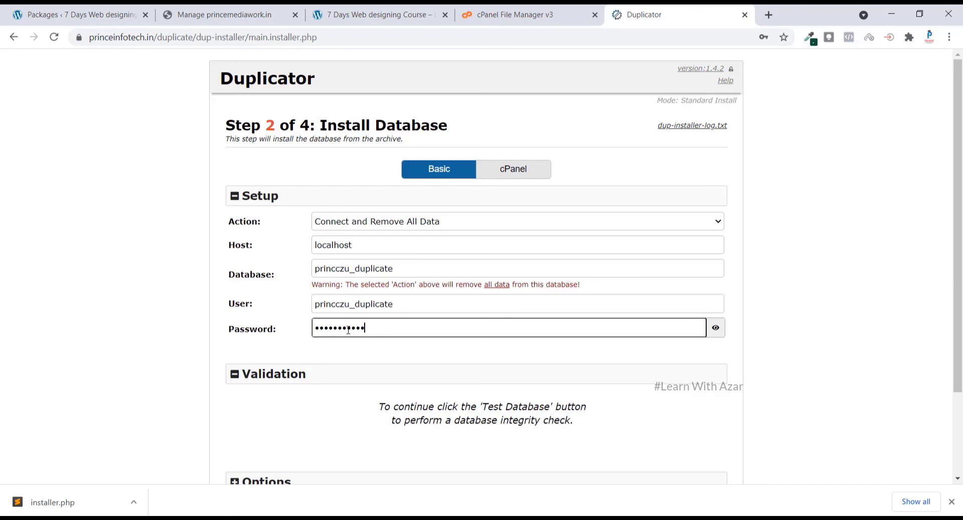
pyautogui.click(678, 396)
pyautogui.scroll(-3, 682, 398)
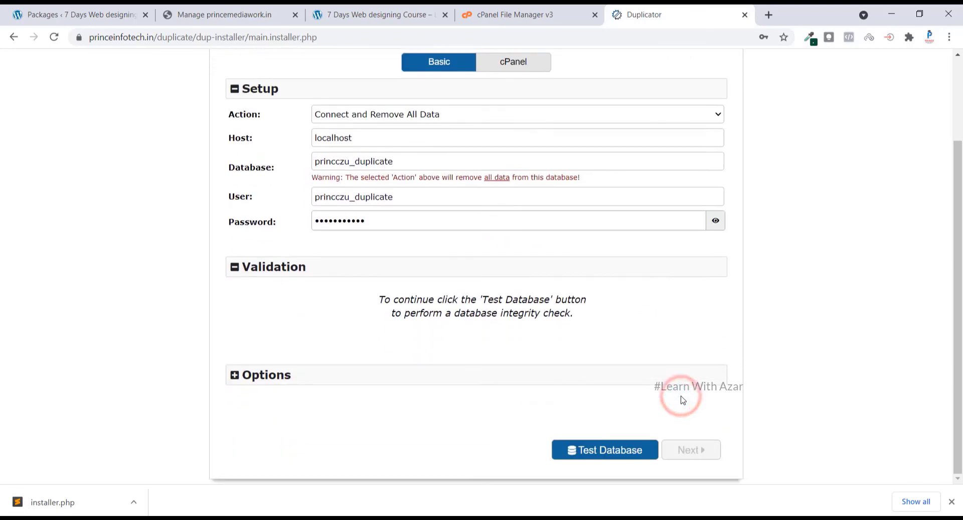
pyautogui.click(599, 459)
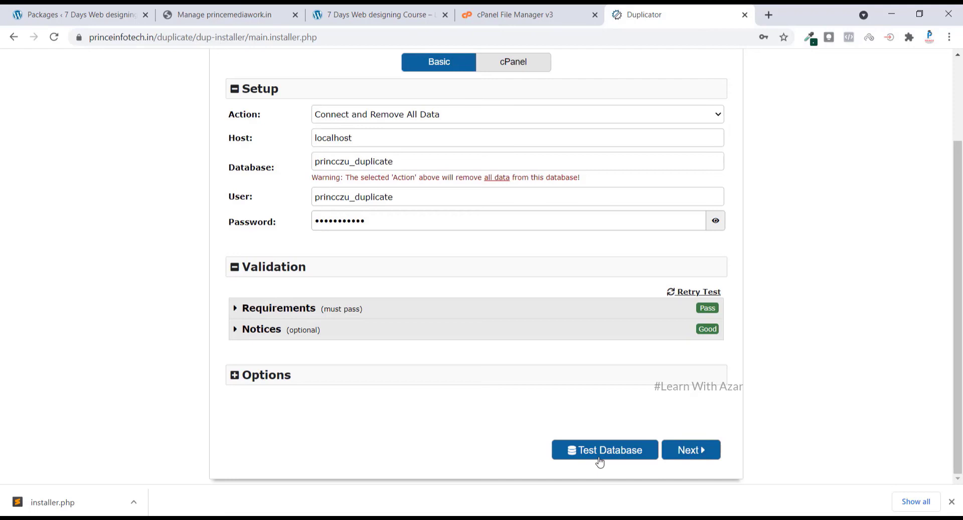
# Install the database, confirm the installer settings, and accept the prefilled title, URL and path for the duplicate site
pyautogui.click(700, 461)
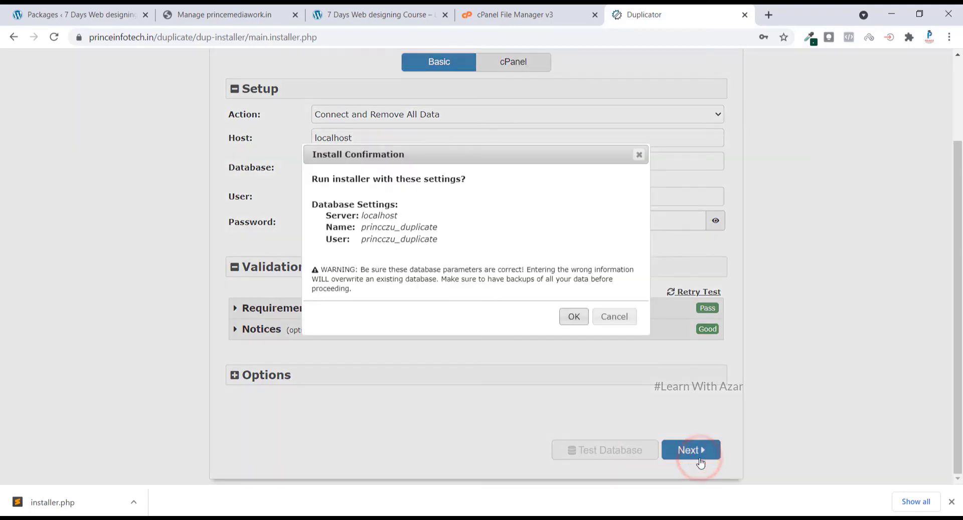
pyautogui.click(566, 318)
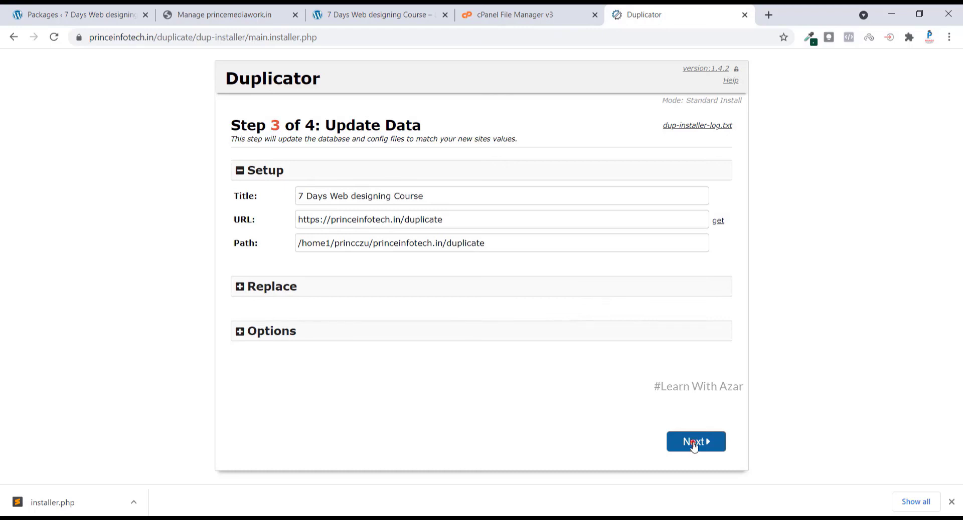
pyautogui.click(693, 444)
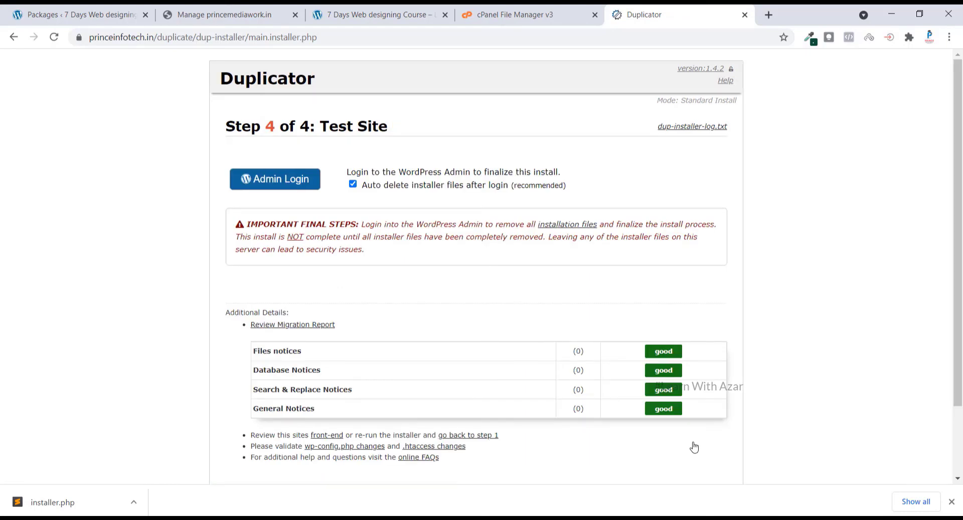
# Open the copied site's admin login, fill in the saved username and the account password, and log in
pyautogui.click(276, 183)
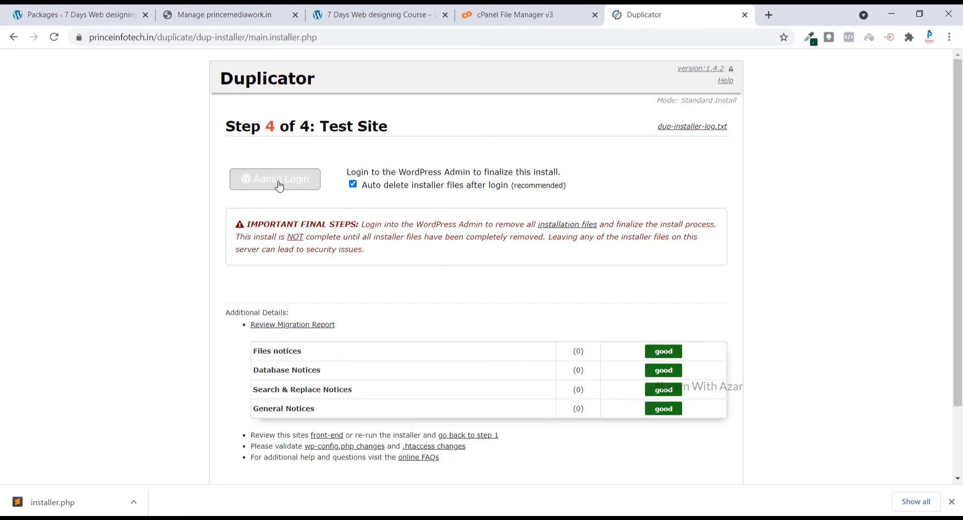
pyautogui.click(279, 186)
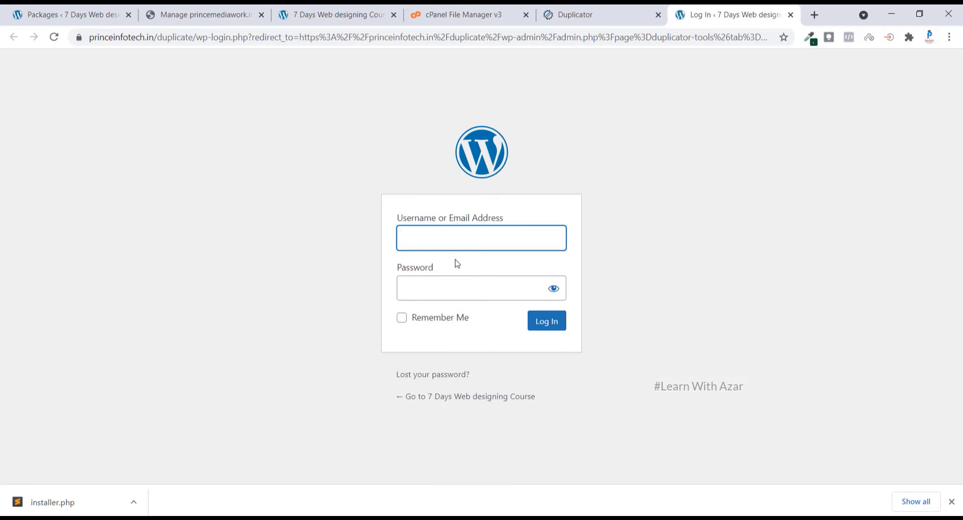
pyautogui.write('admin')
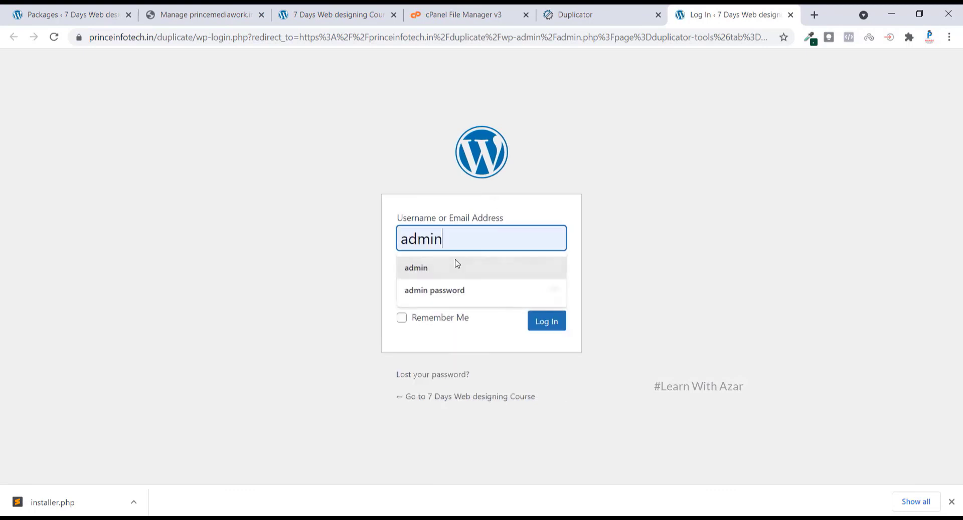
pyautogui.click(456, 262)
pyautogui.click(452, 279)
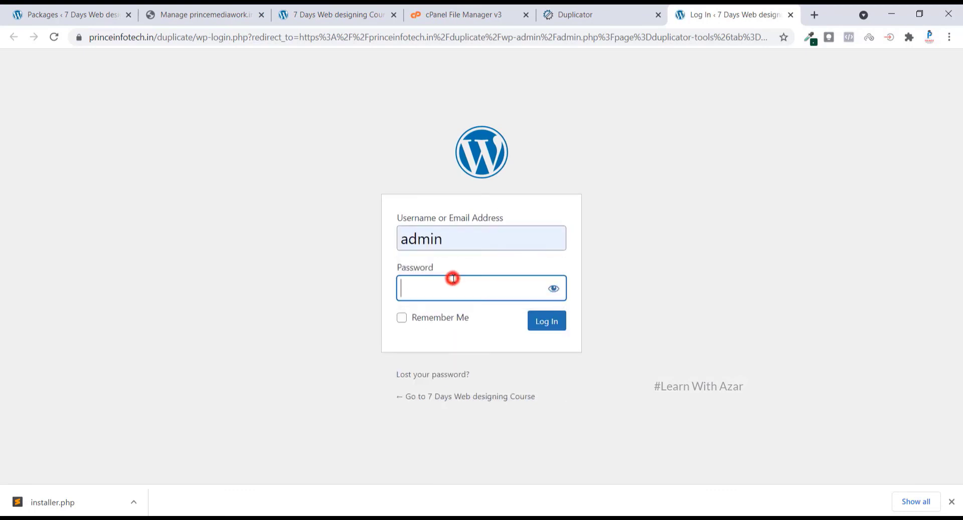
pyautogui.write('admin123')
pyautogui.click(538, 332)
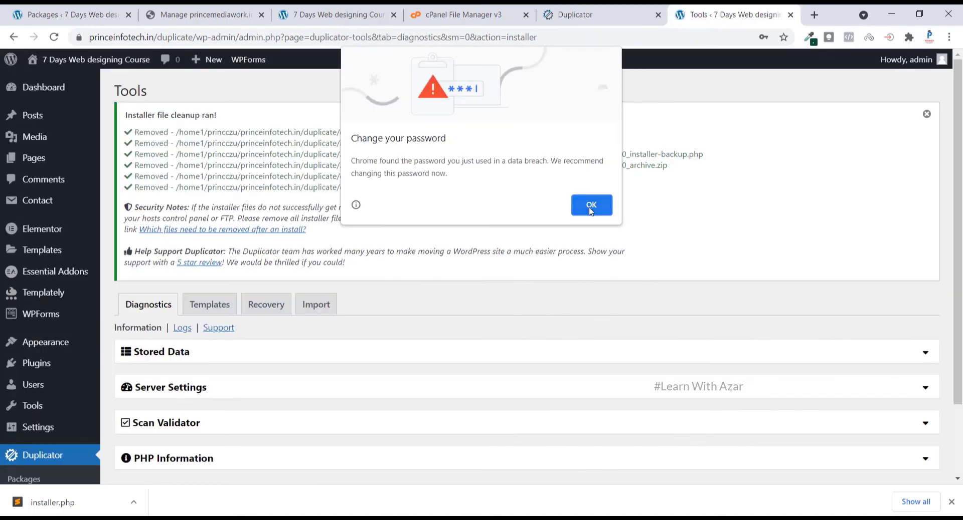
# Dismiss Chrome's password warning, decline saving the password, and close the installer cleanup notice
pyautogui.click(591, 206)
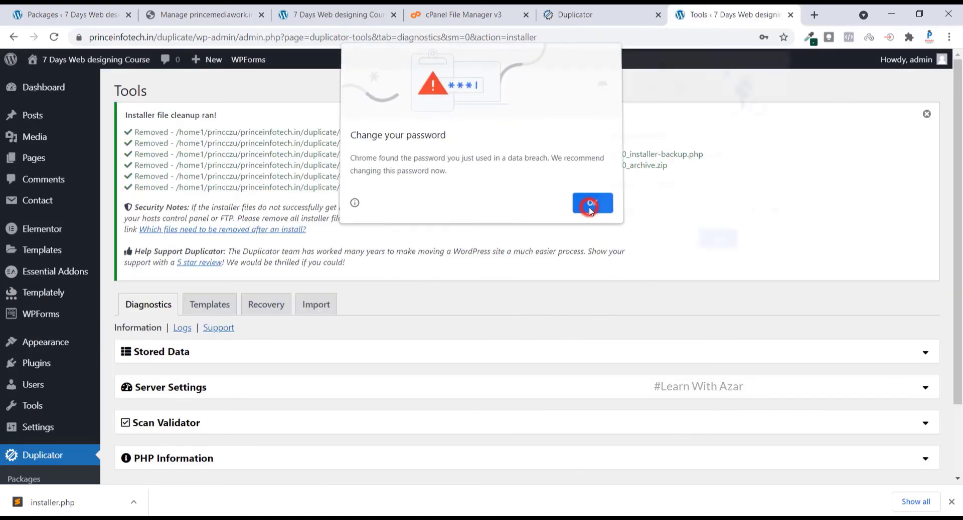
pyautogui.click(758, 246)
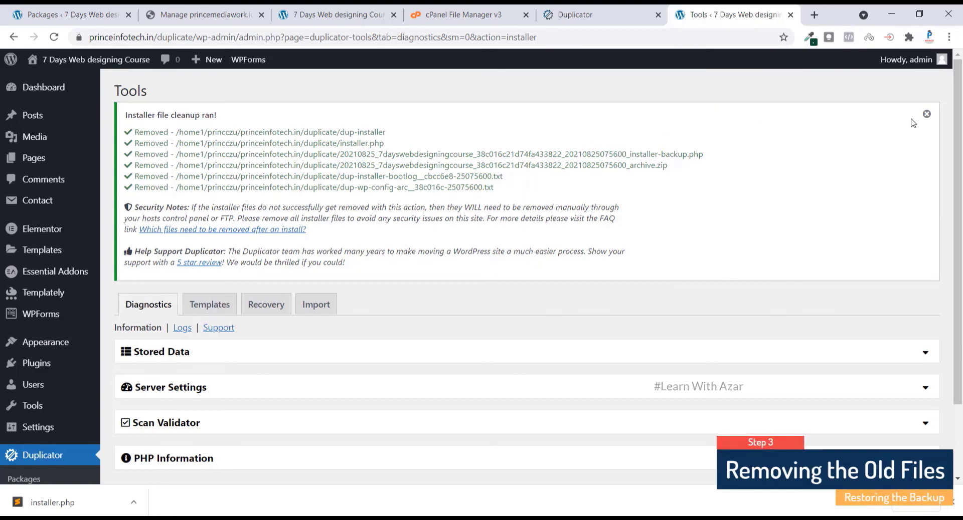
pyautogui.click(925, 115)
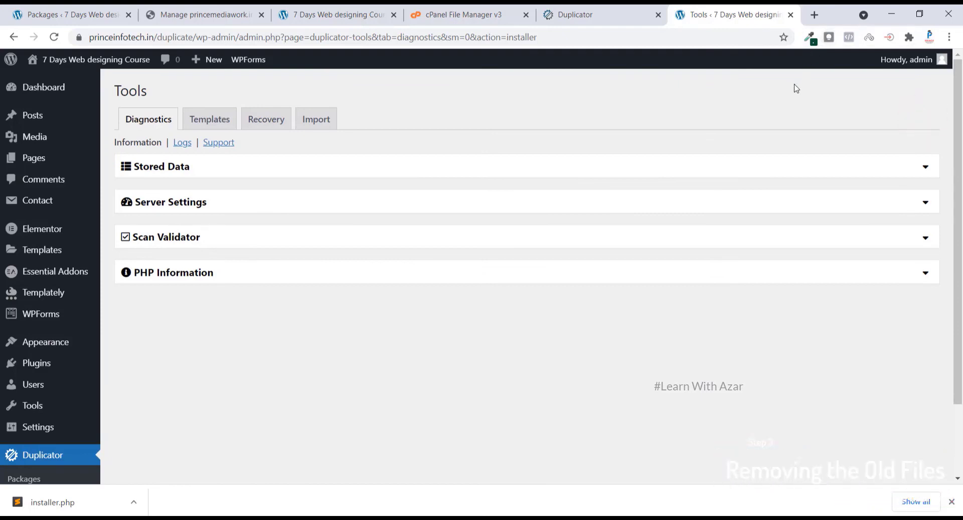
# Load princeinfotech.in/duplicate in a new tab and scroll through its sections down to the FAQ
pyautogui.click(814, 15)
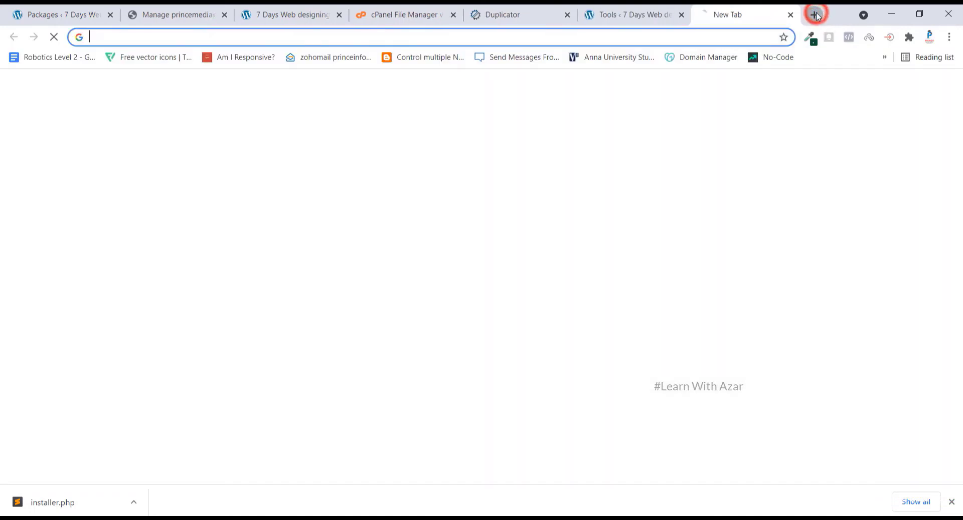
pyautogui.write('princeinfot')
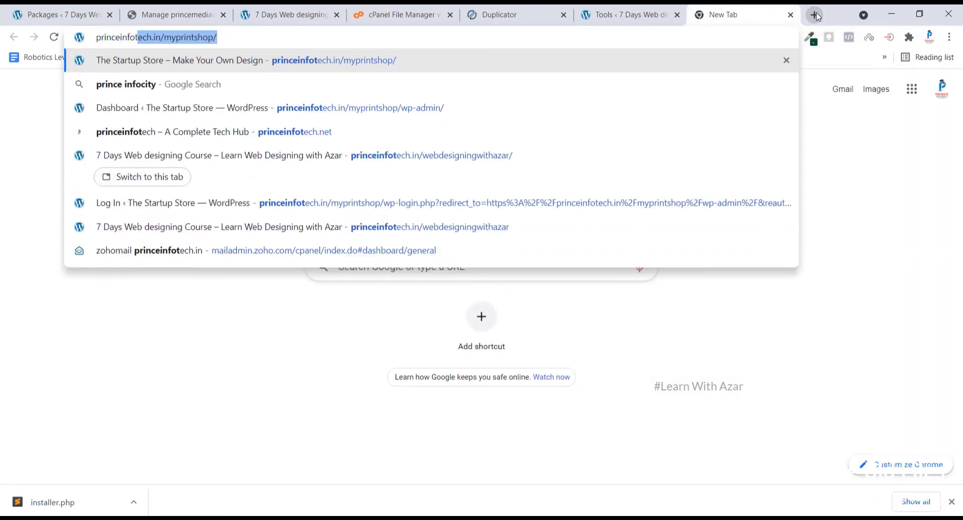
pyautogui.write('ech.in')
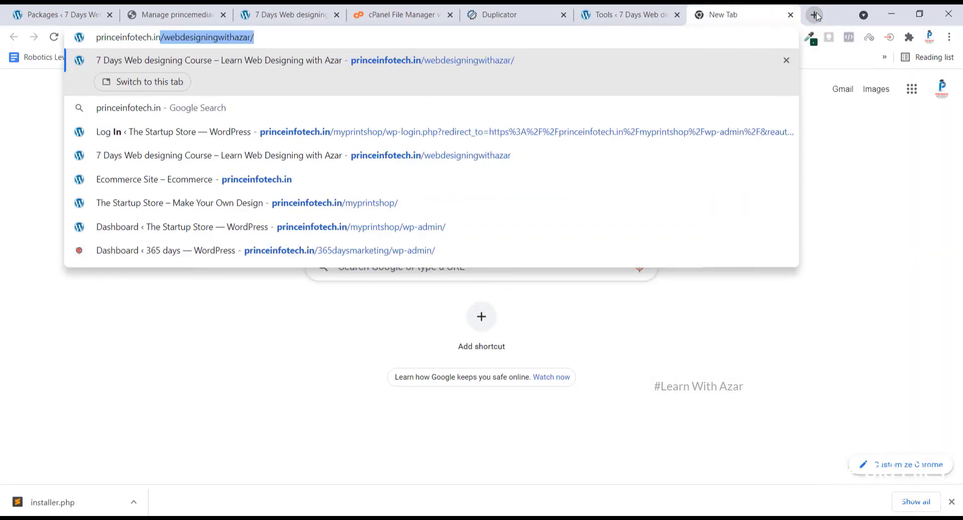
pyautogui.write('/du')
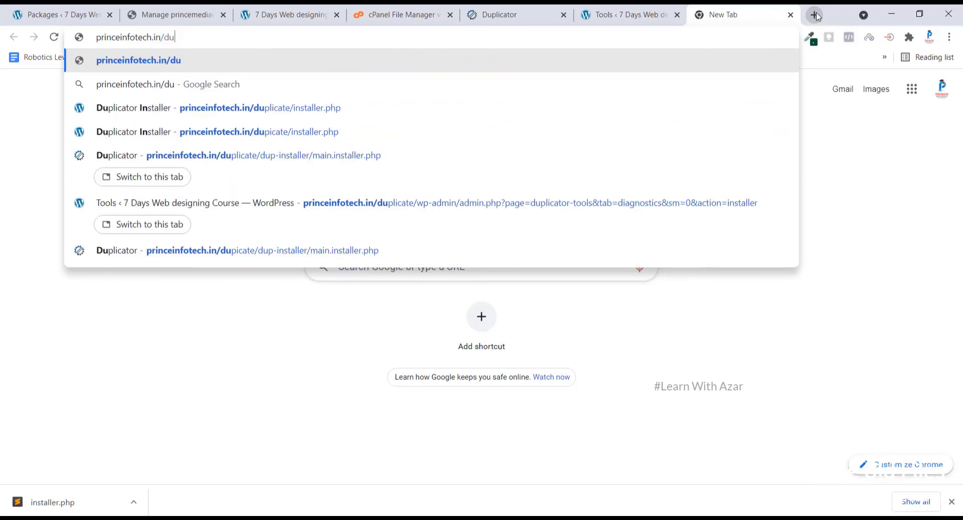
pyautogui.write('plicate')
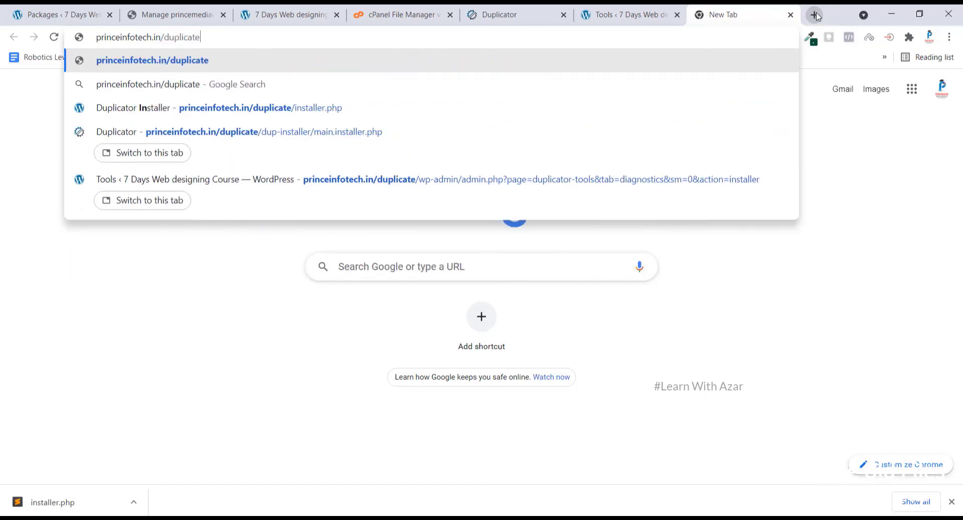
pyautogui.press('Return')
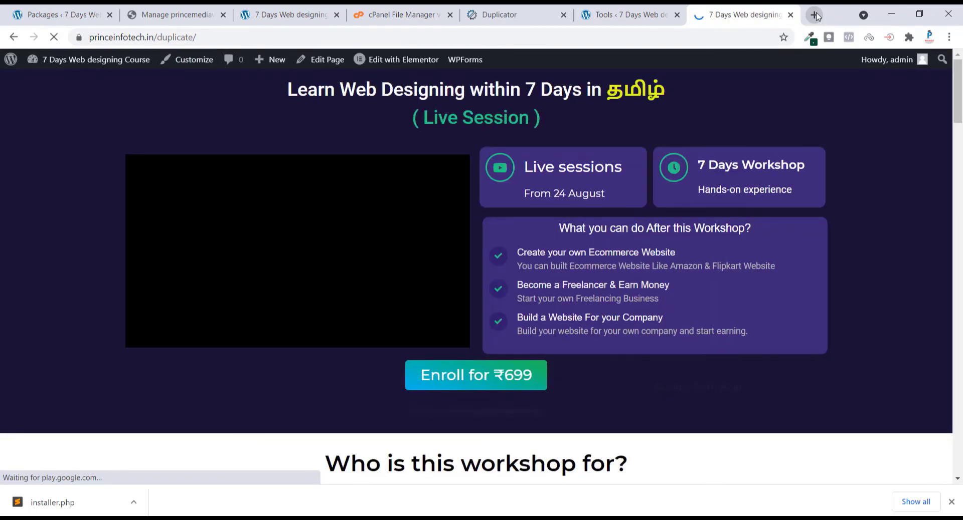
pyautogui.press('Down')
pyautogui.press('Down')
pyautogui.press('Down')
pyautogui.press('Down')
pyautogui.press('Down')
pyautogui.press('Down')
pyautogui.press('Down')
pyautogui.press('Down')
pyautogui.press('Down')
pyautogui.press('Down')
pyautogui.press('Down')
pyautogui.press('Down')
pyautogui.press('Down')
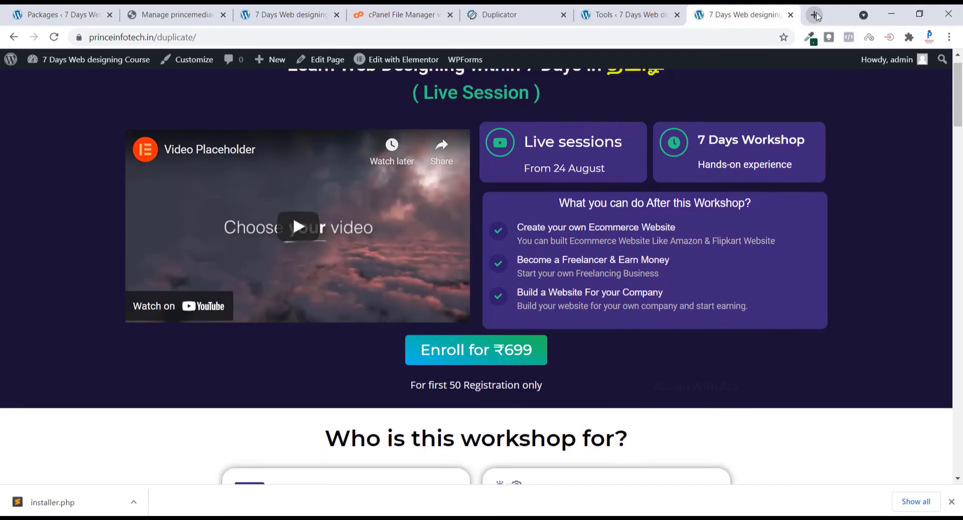
pyautogui.press('Down')
pyautogui.press('Down')
pyautogui.press('Down')
pyautogui.press('Down')
pyautogui.press('Down')
pyautogui.press('Down')
pyautogui.press('Down')
pyautogui.press('Down')
pyautogui.press('Down')
pyautogui.press('Down')
pyautogui.press('Down')
pyautogui.press('Down')
pyautogui.press('Down')
pyautogui.press('Down')
pyautogui.press('Down')
pyautogui.press('Down')
pyautogui.press('Down')
pyautogui.press('Down')
pyautogui.press('Down')
pyautogui.press('Down')
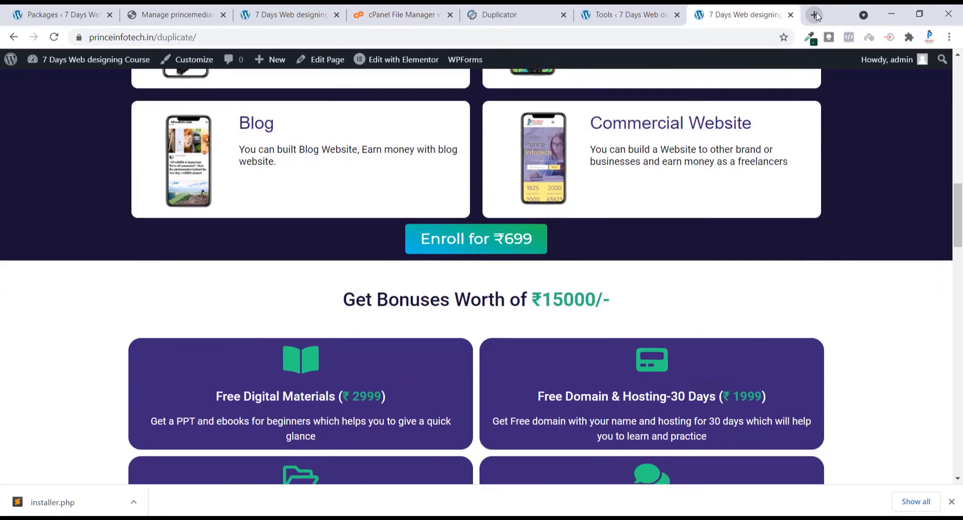
pyautogui.press('Down')
pyautogui.press('Down')
pyautogui.press('Down')
pyautogui.press('Down')
pyautogui.press('Down')
pyautogui.press('Down')
pyautogui.press('Down')
pyautogui.press('Down')
pyautogui.press('Down')
pyautogui.press('Down')
pyautogui.press('Down')
pyautogui.press('Down')
pyautogui.press('Down')
pyautogui.press('Down')
pyautogui.press('Down')
pyautogui.press('Down')
pyautogui.press('Down')
pyautogui.press('Down')
pyautogui.press('Down')
pyautogui.press('Down')
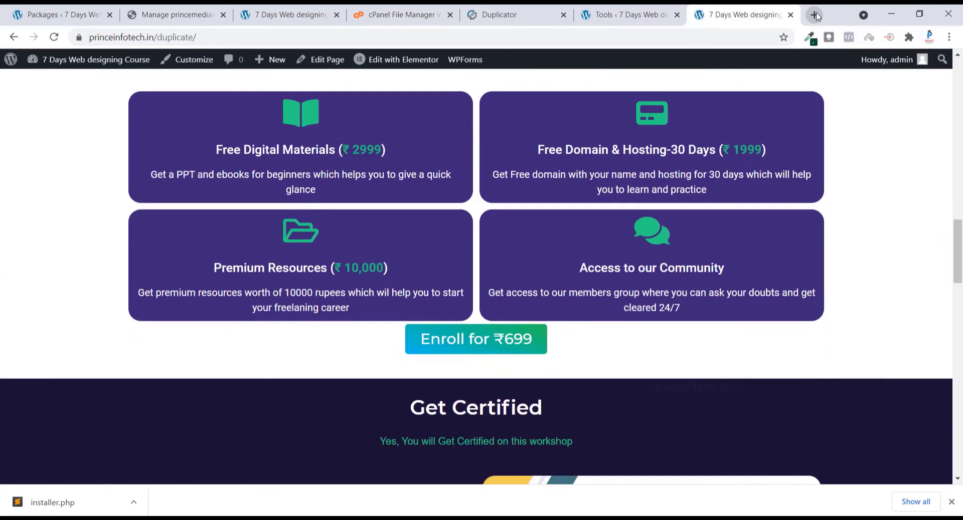
pyautogui.press('Down')
pyautogui.press('Down')
pyautogui.press('Down')
pyautogui.press('Down')
pyautogui.press('Down')
pyautogui.press('Down')
pyautogui.press('Down')
pyautogui.press('Down')
pyautogui.press('Down')
pyautogui.press('Down')
pyautogui.press('Down')
pyautogui.press('Down')
pyautogui.press('Down')
pyautogui.press('Down')
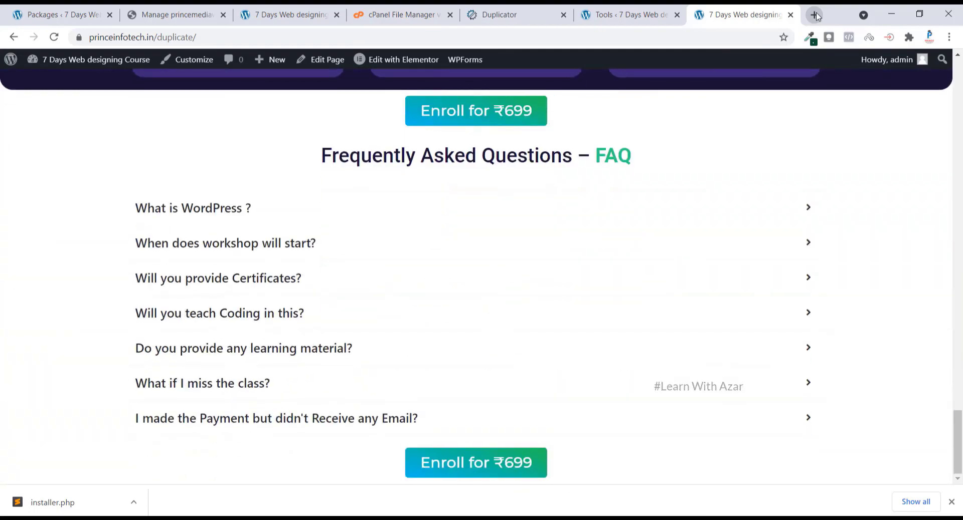
pyautogui.press('Up')
pyautogui.press('Up')
pyautogui.press('Up')
pyautogui.press('Up')
pyautogui.press('Up')
pyautogui.press('Up')
pyautogui.press('Up')
pyautogui.press('Up')
pyautogui.press('Up')
pyautogui.press('Up')
pyautogui.press('Up')
pyautogui.press('Up')
pyautogui.press('Up')
pyautogui.press('Up')
pyautogui.press('Up')
pyautogui.press('Up')
pyautogui.press('Up')
pyautogui.press('Up')
pyautogui.press('Up')
pyautogui.press('Up')
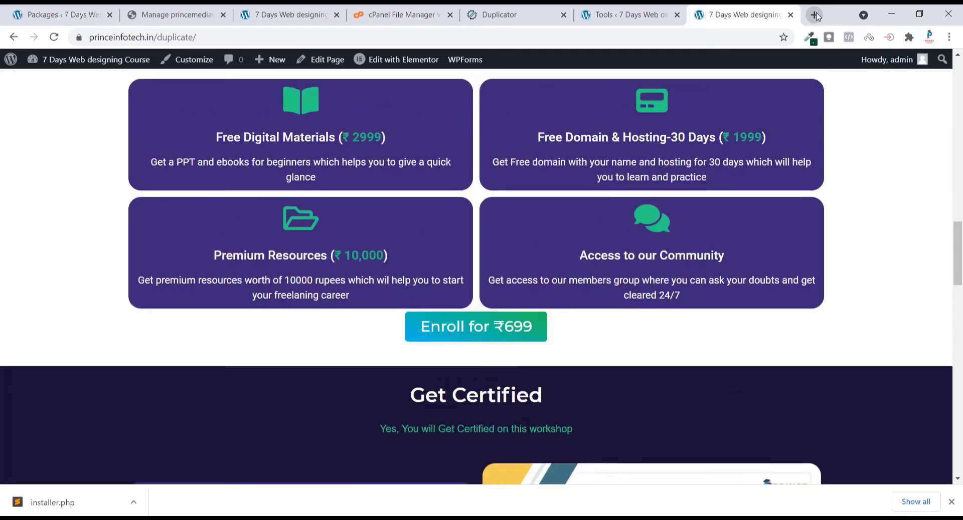